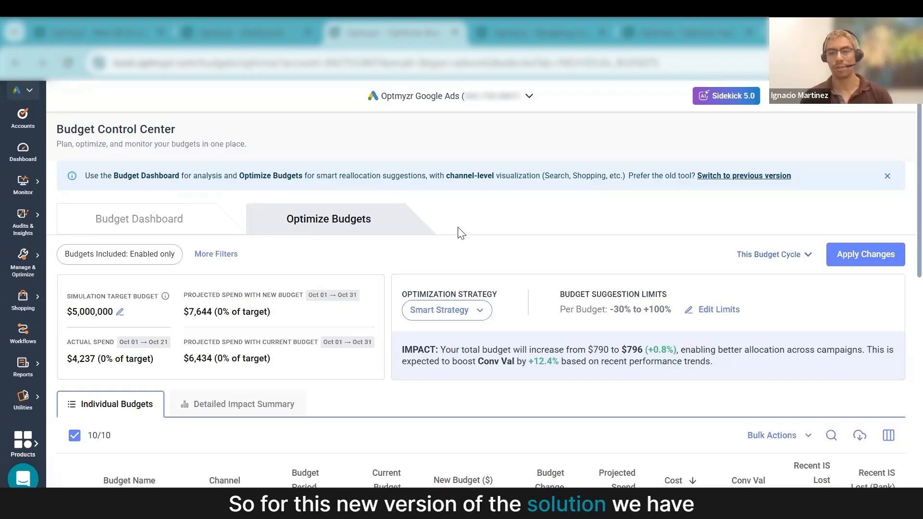
- Review the simulation target budget, actual spend and projected spend for the current budget cycle
scroll(461, 233, down, 1)
scroll(459, 234, down, 1)
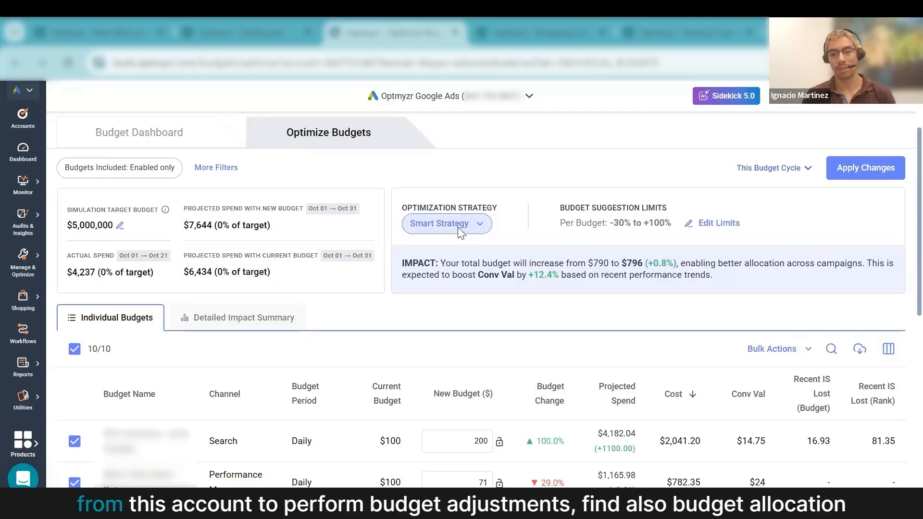
scroll(458, 233, down, 1)
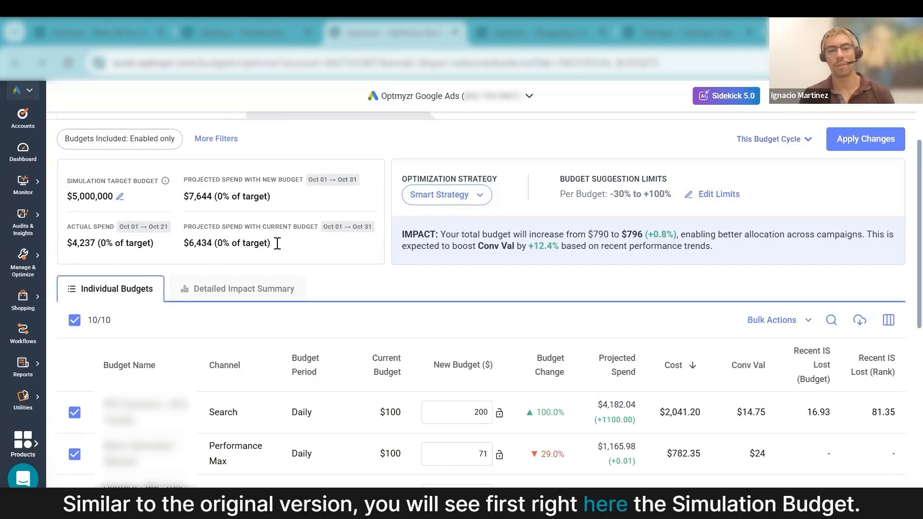
click(119, 197)
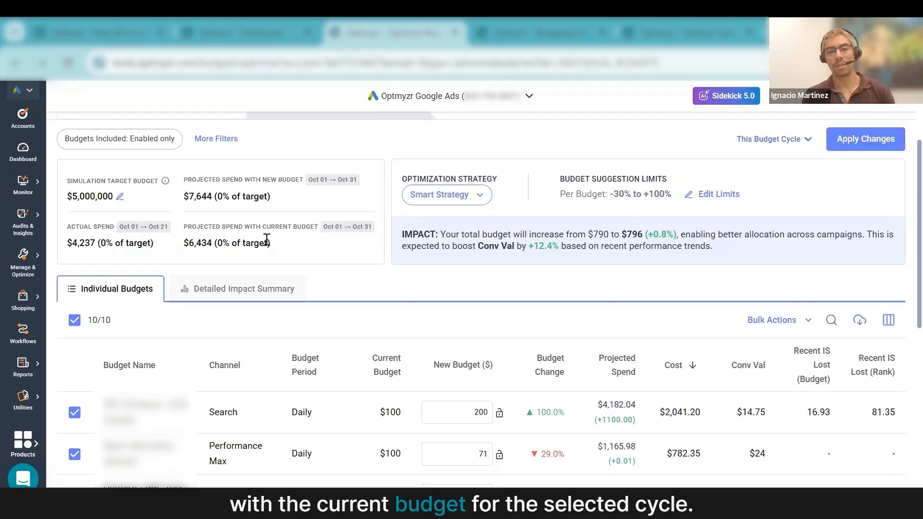
scroll(898, 210, up, 3)
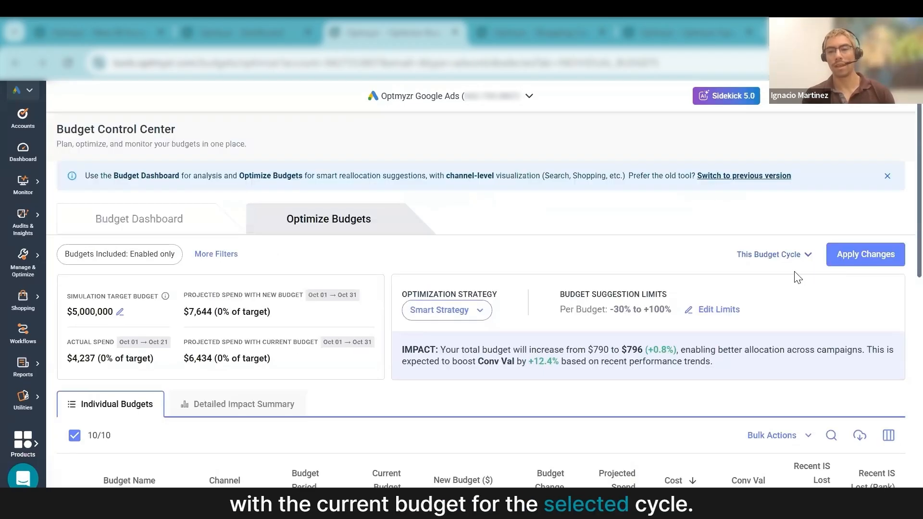
scroll(900, 309, down, 3)
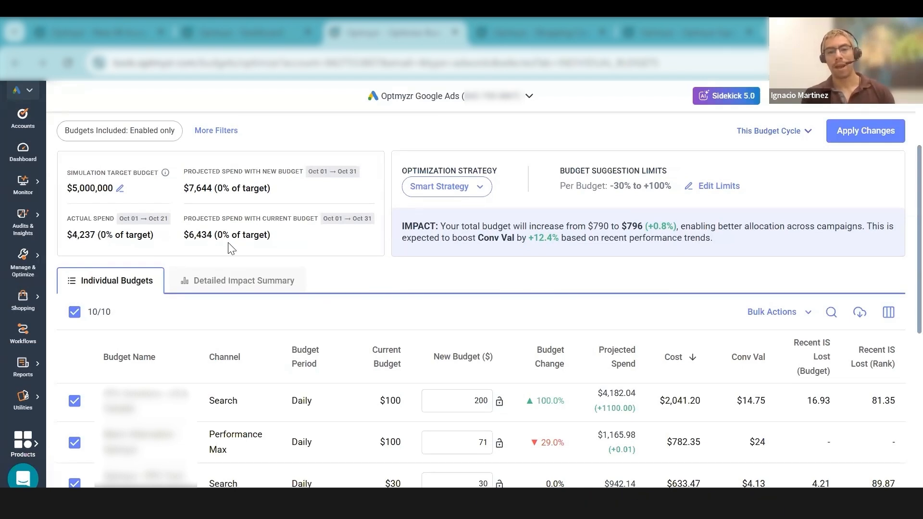
- Examine the suggested new daily budgets, budget changes and projected spend for each campaign in the individual budgets table
scroll(898, 455, down, 5)
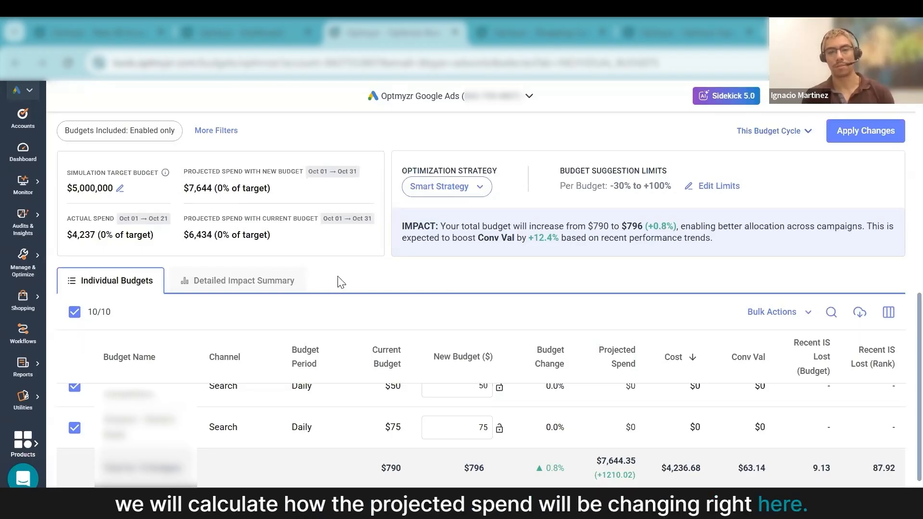
scroll(900, 406, up, 5)
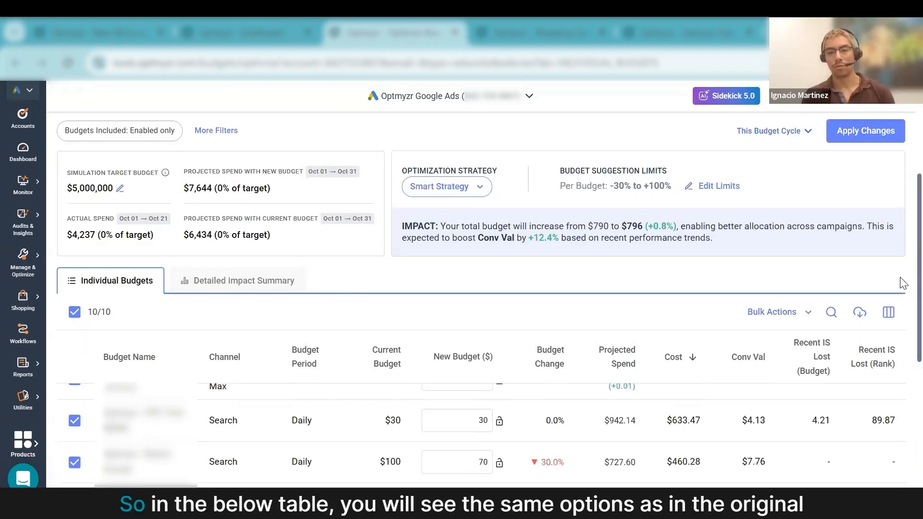
scroll(900, 287, up, 1)
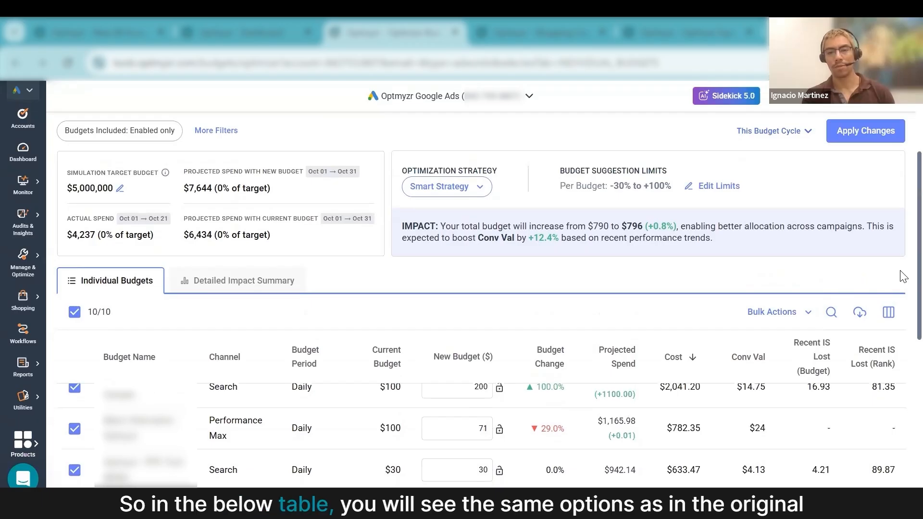
scroll(904, 274, up, 1)
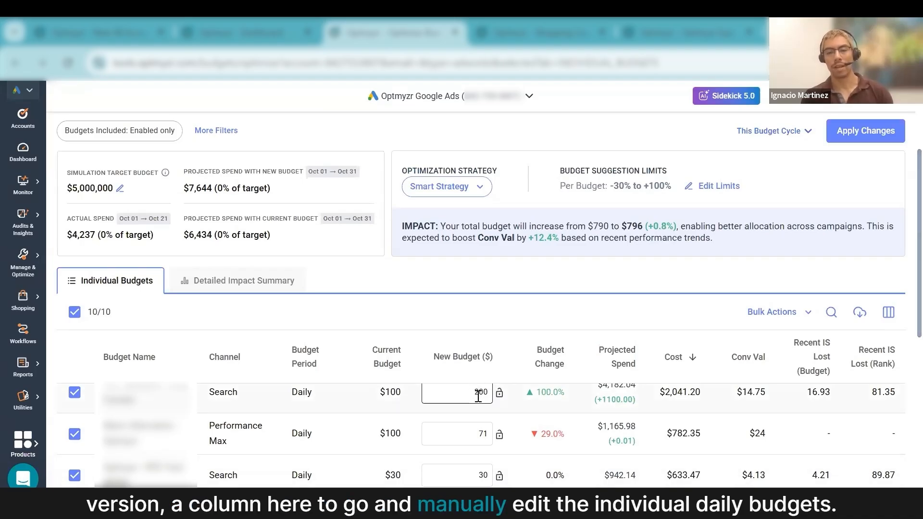
scroll(901, 298, down, 3)
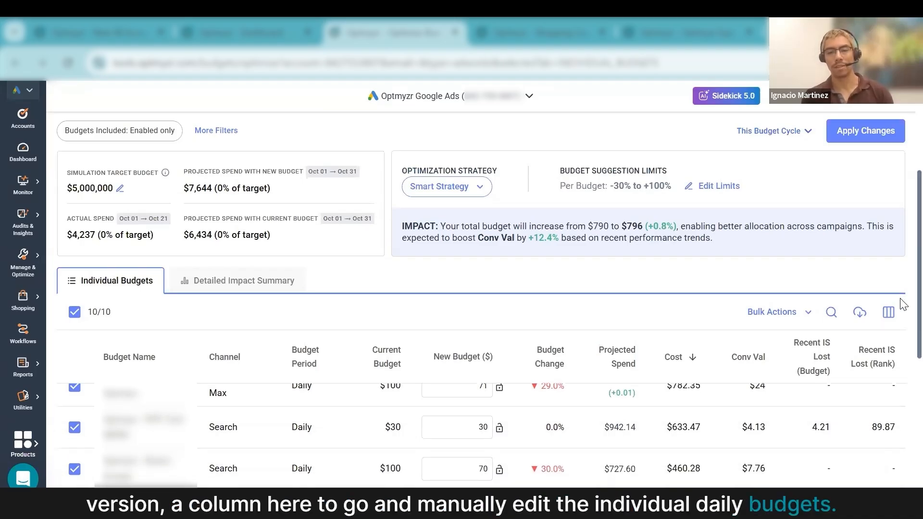
scroll(712, 324, up, 4)
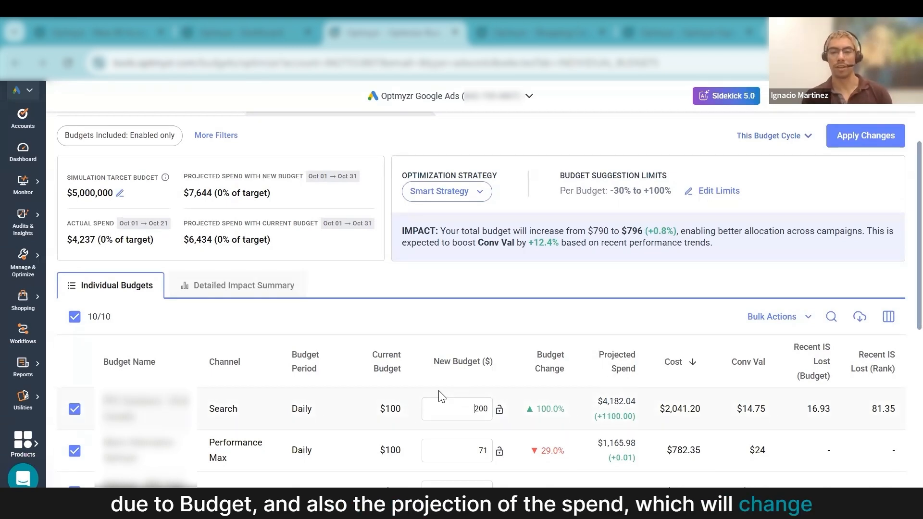
double_click(470, 413)
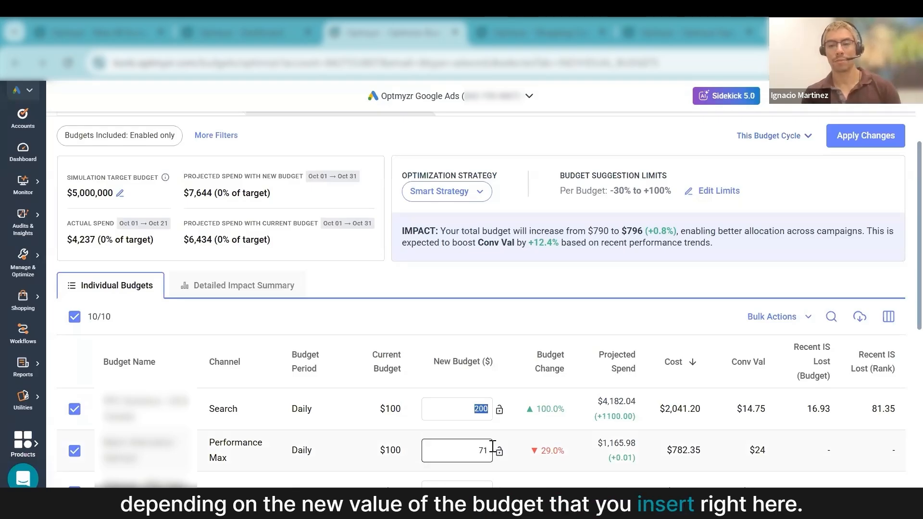
scroll(566, 267, up, 1)
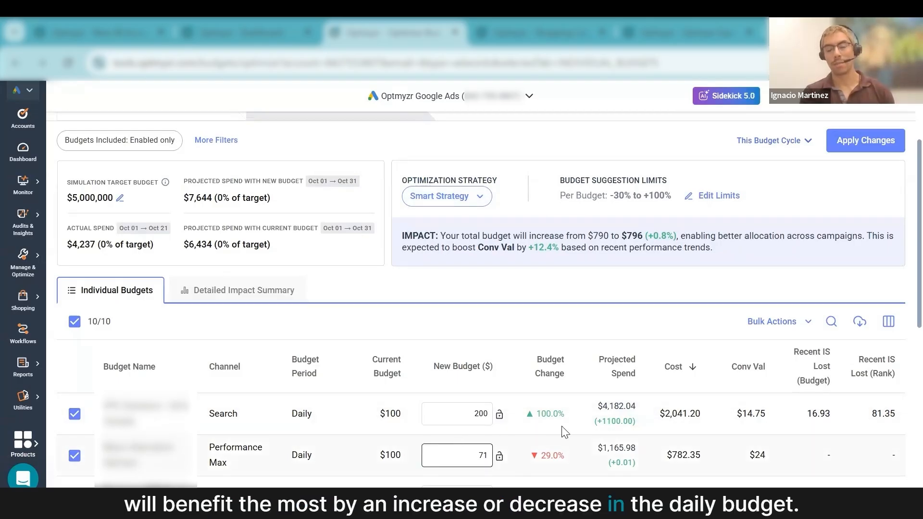
scroll(901, 380, down, 7)
scroll(900, 370, up, 4)
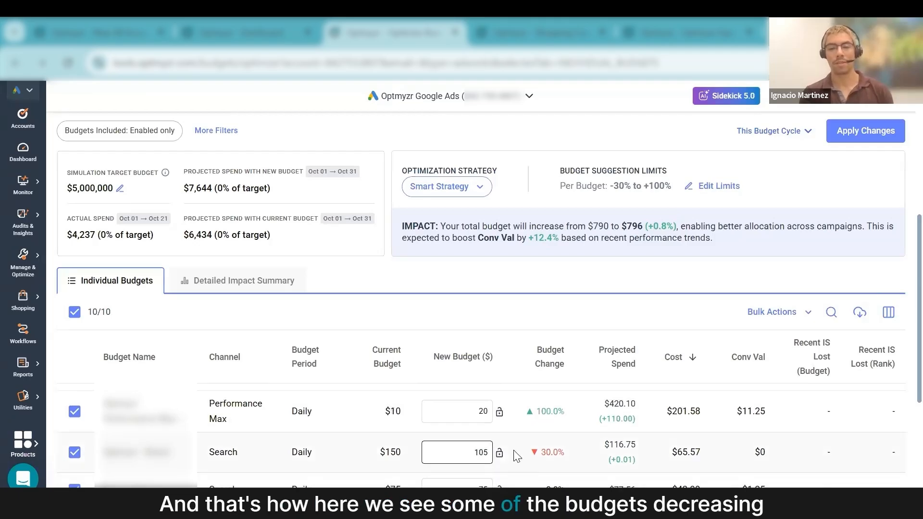
scroll(531, 470, up, 1)
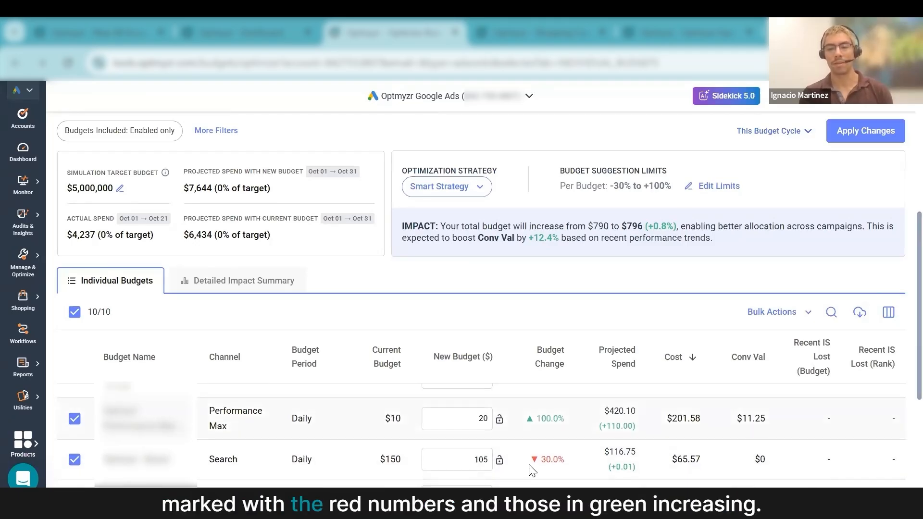
- Change the optimization strategy to Optimize for Metric with Conversions as the target metric, accepting the reset of unsaved changes
scroll(901, 288, up, 5)
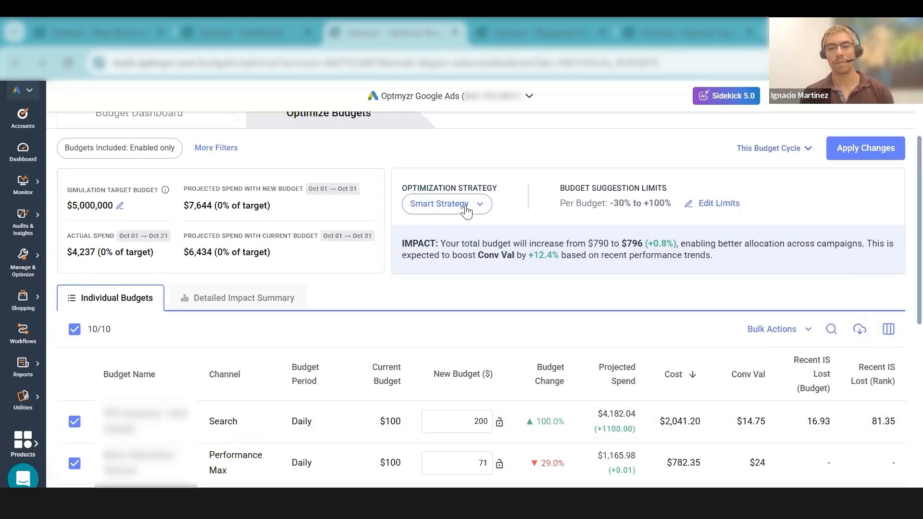
click(465, 209)
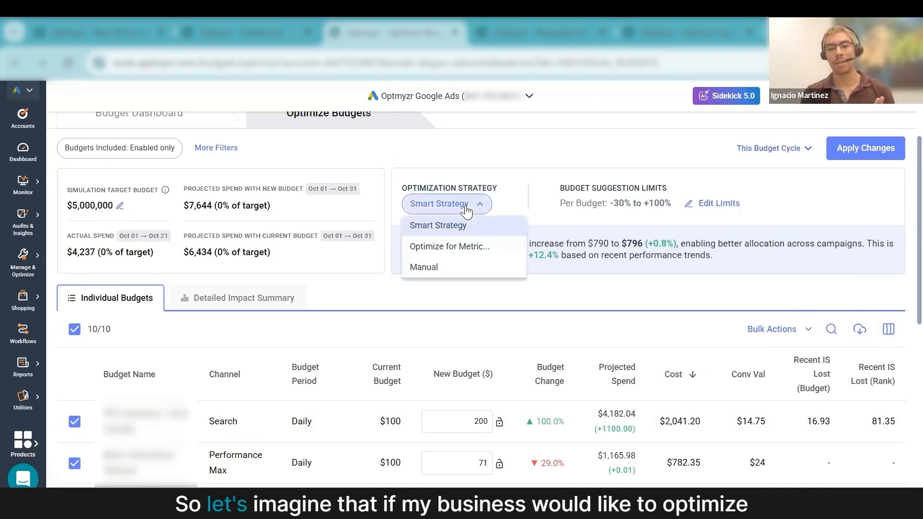
click(467, 247)
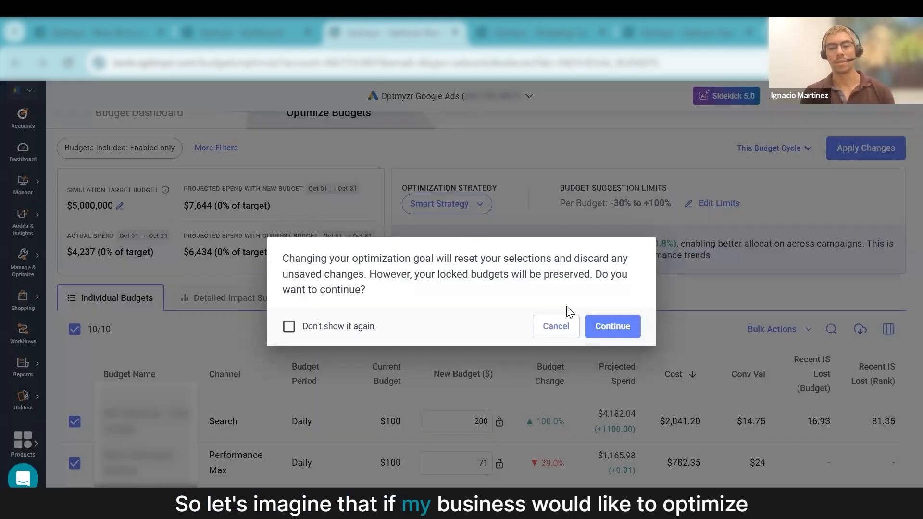
click(599, 329)
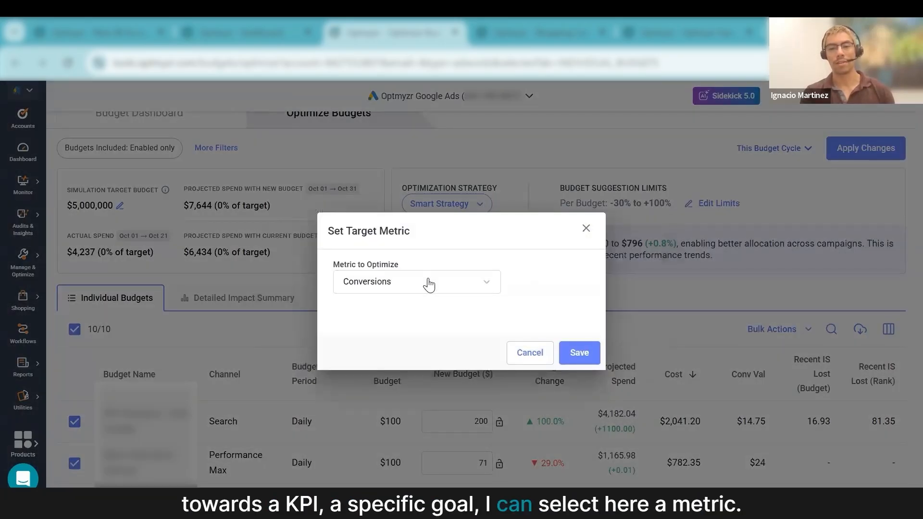
click(428, 283)
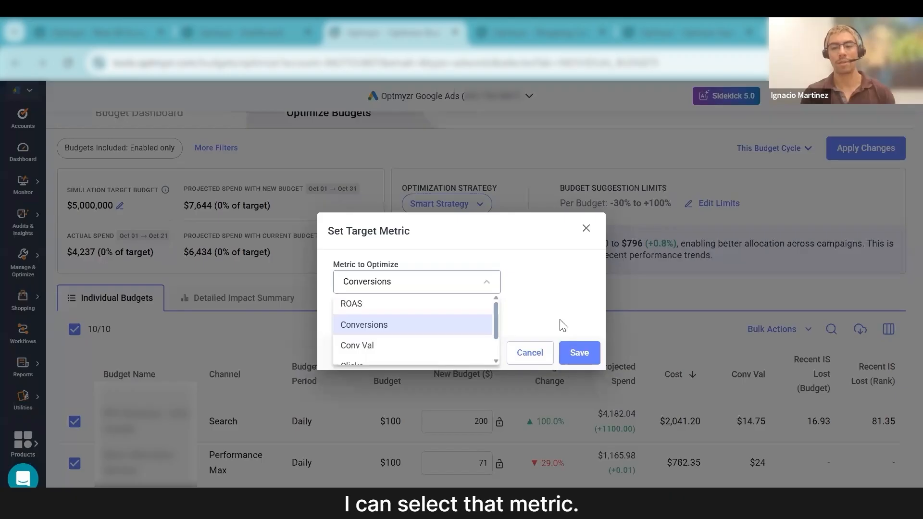
click(571, 346)
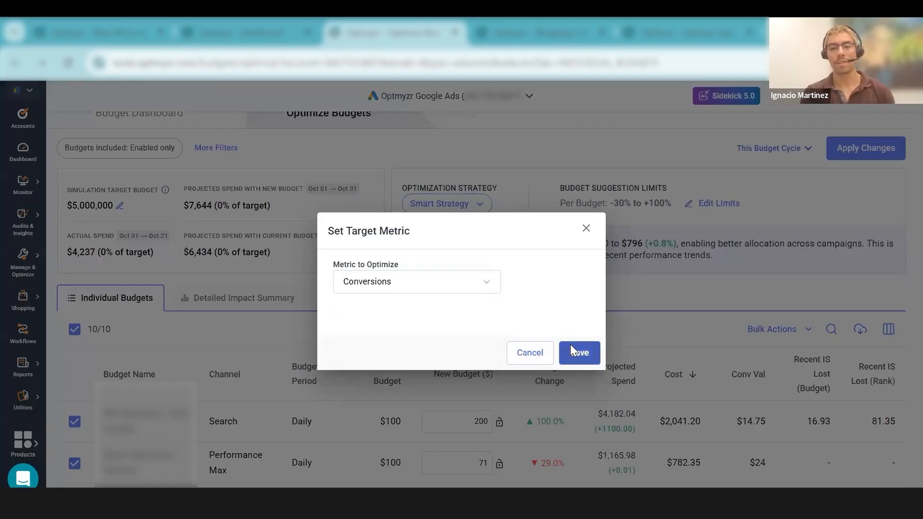
click(571, 347)
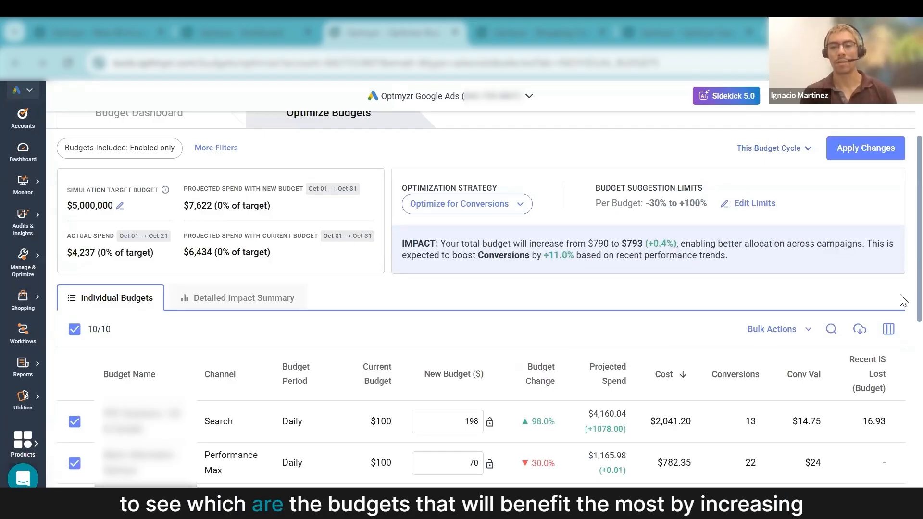
- Inspect the account-level Per Budget suggestion limit, including its decrease, increase and scope settings, and leave it without saving
scroll(902, 308, down, 1)
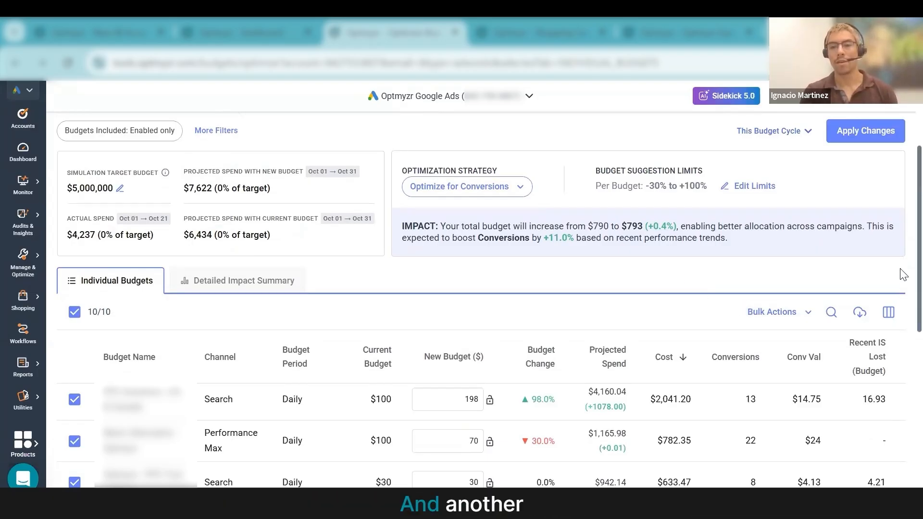
scroll(900, 274, up, 1)
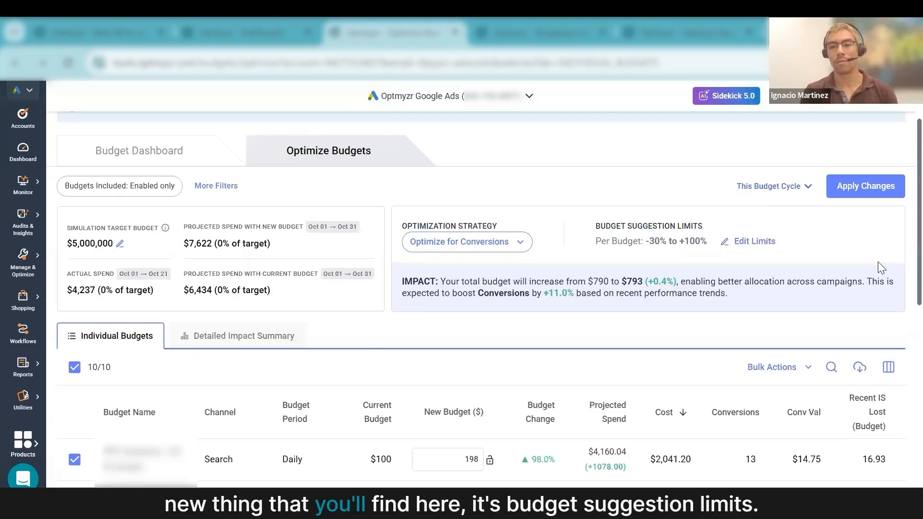
click(750, 245)
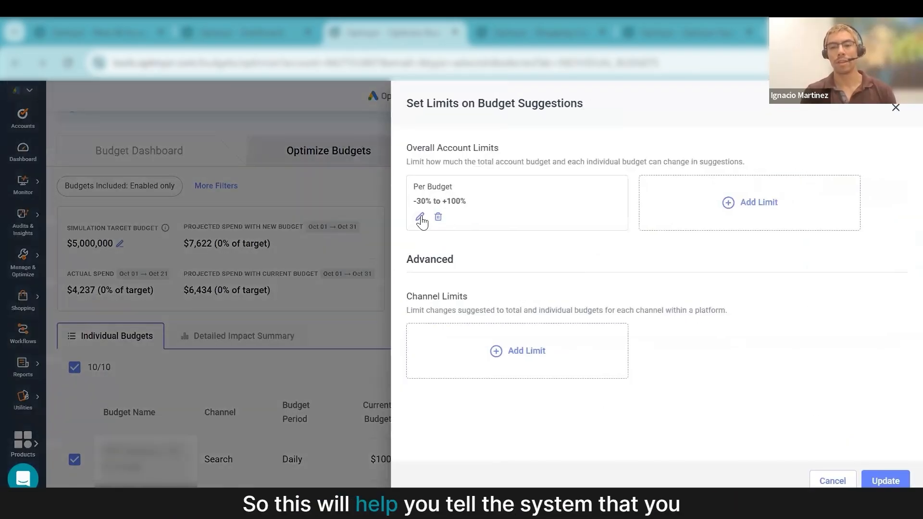
click(422, 216)
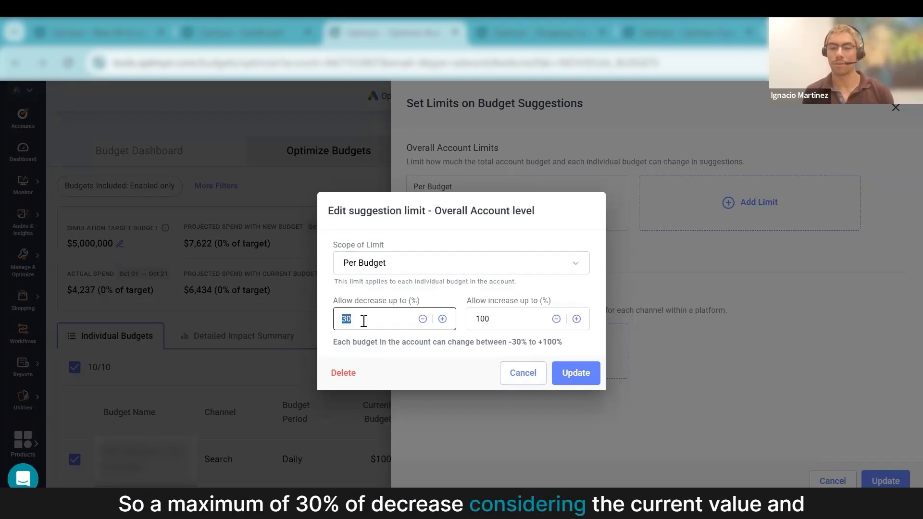
click(506, 317)
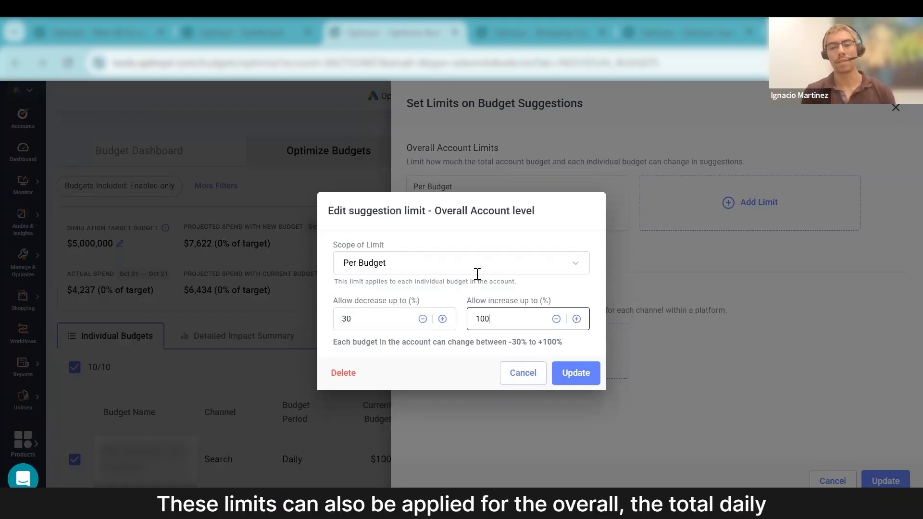
click(417, 269)
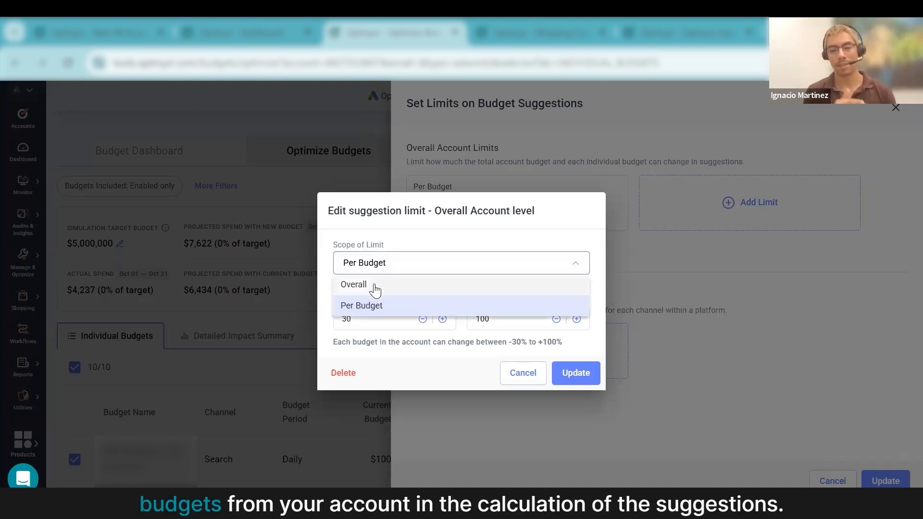
click(514, 380)
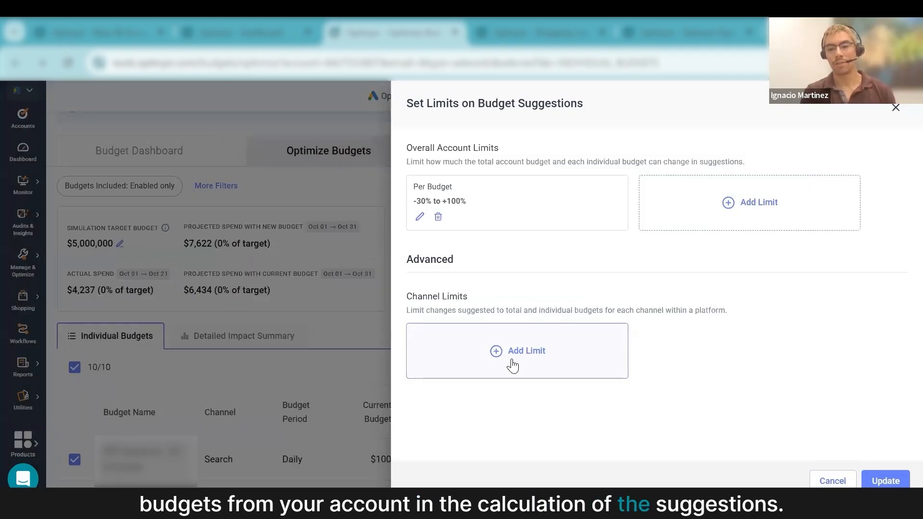
- Look through the channels available for a new channel-level suggestion limit, and close the limit settings without saving
click(513, 364)
click(429, 303)
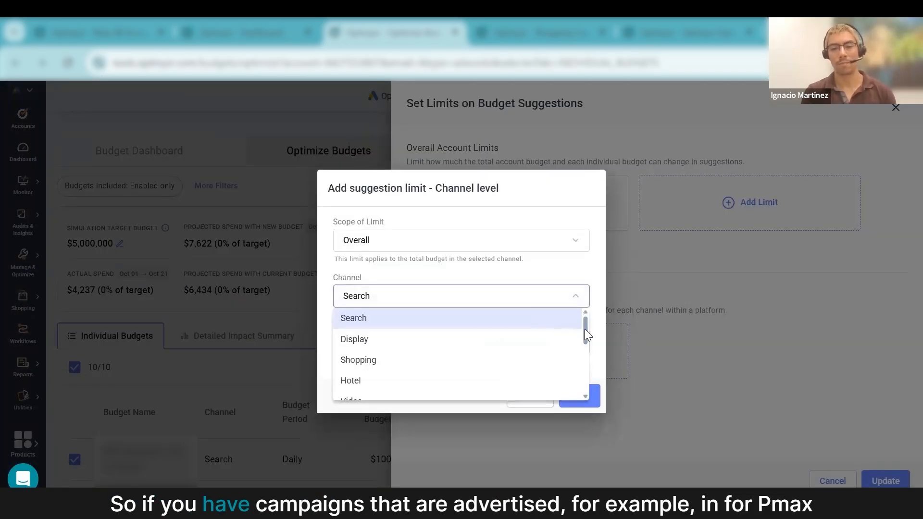
mouse_move(585, 332)
mouse_down()
mouse_move(583, 384)
mouse_move(577, 325)
mouse_up()
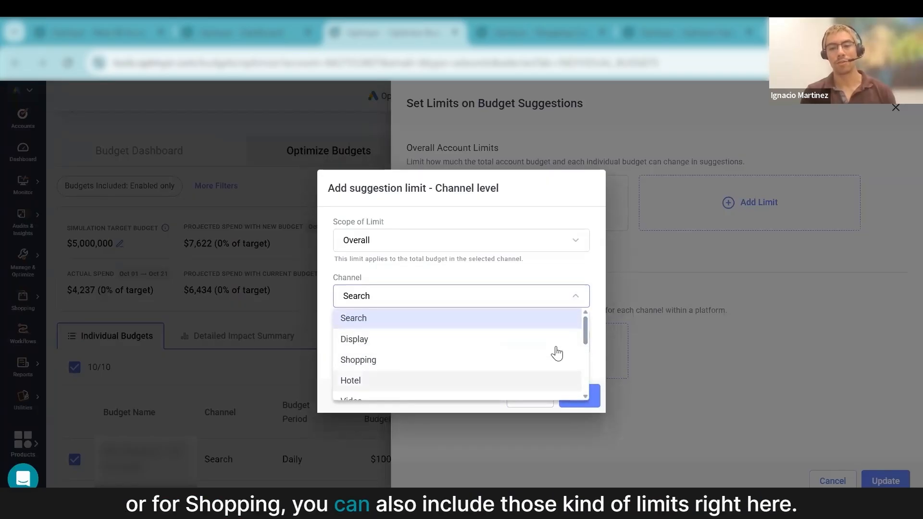
click(509, 291)
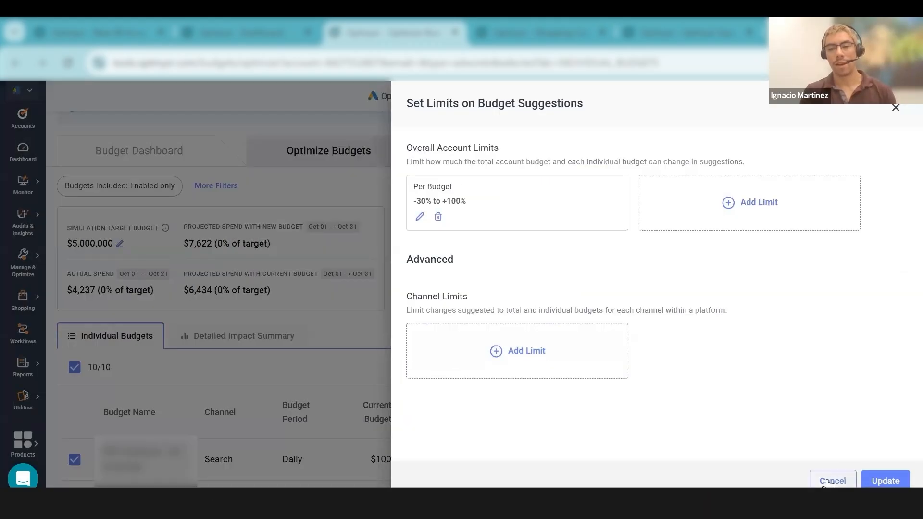
click(828, 481)
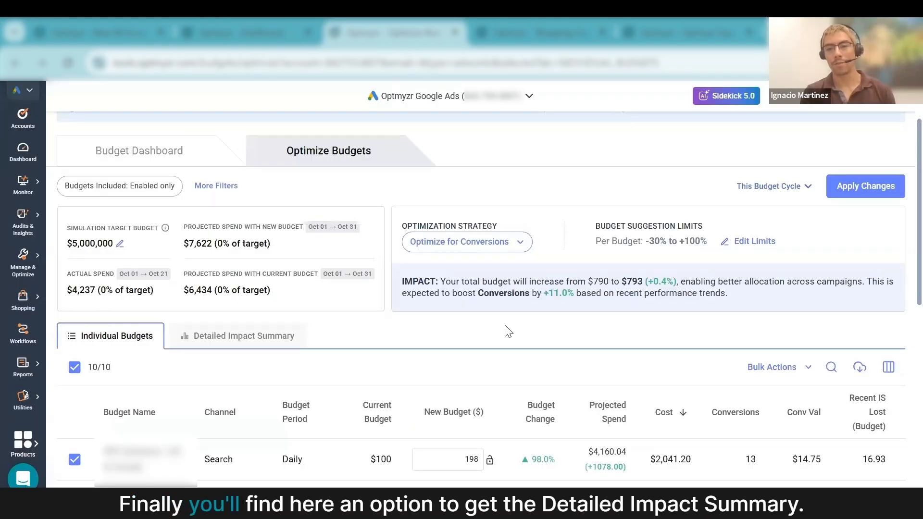
- Open the Detailed Impact Summary and view the expected impact of the new budget allocations on key metrics
click(268, 336)
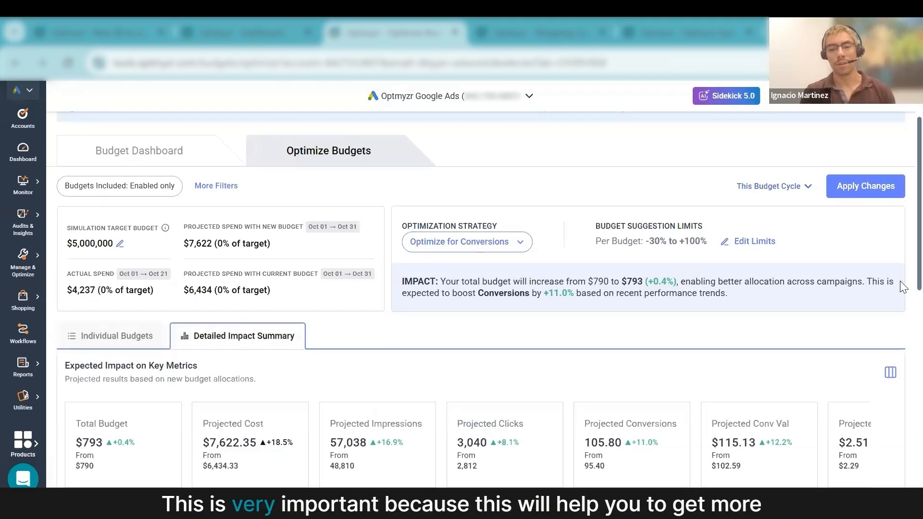
scroll(901, 307, down, 2)
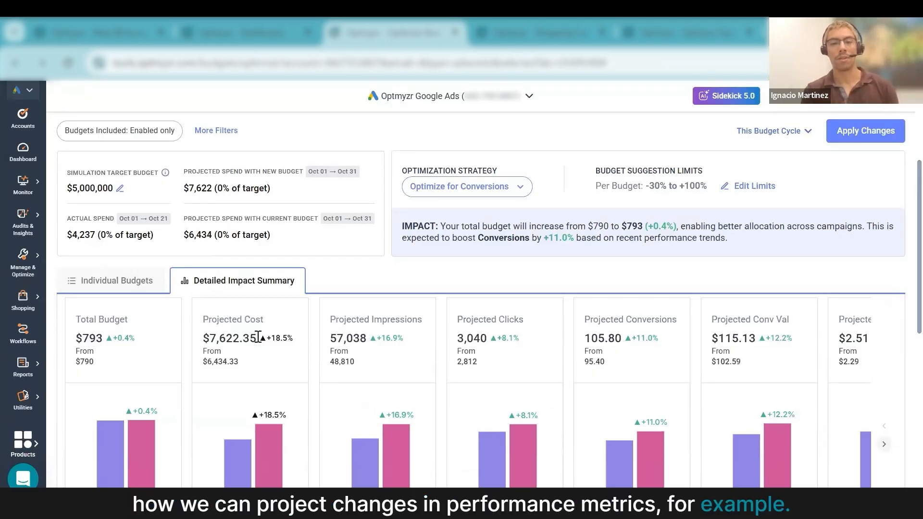
- Examine the projected metric comparisons in the impact summary, from cost, impressions and clicks through to ROAS
triple_click(234, 339)
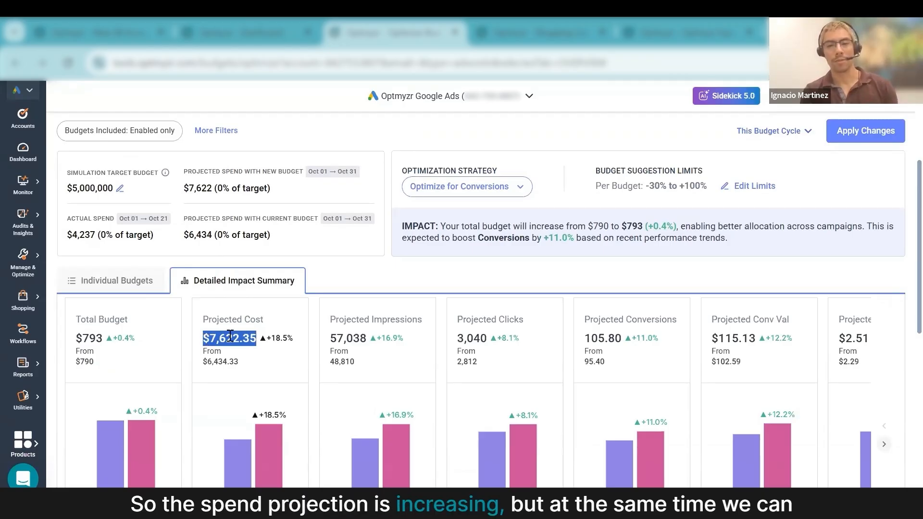
double_click(340, 338)
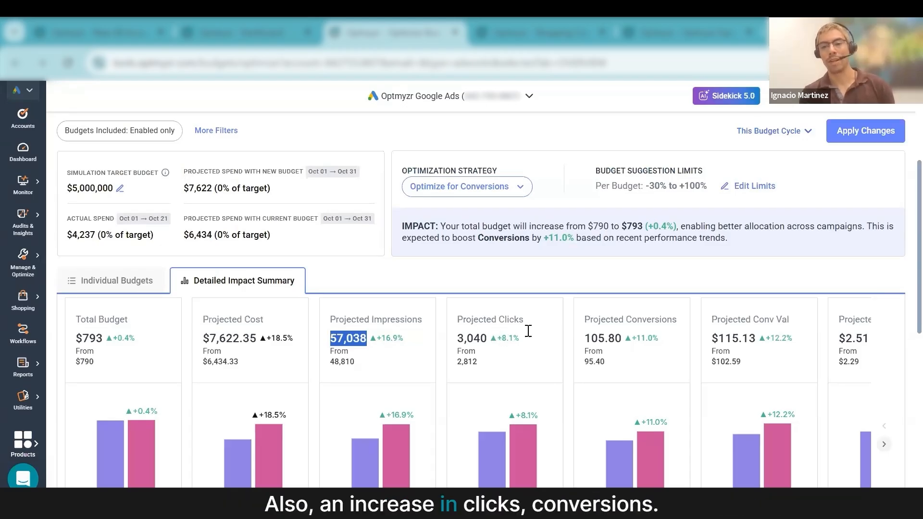
scroll(587, 426, down, 3)
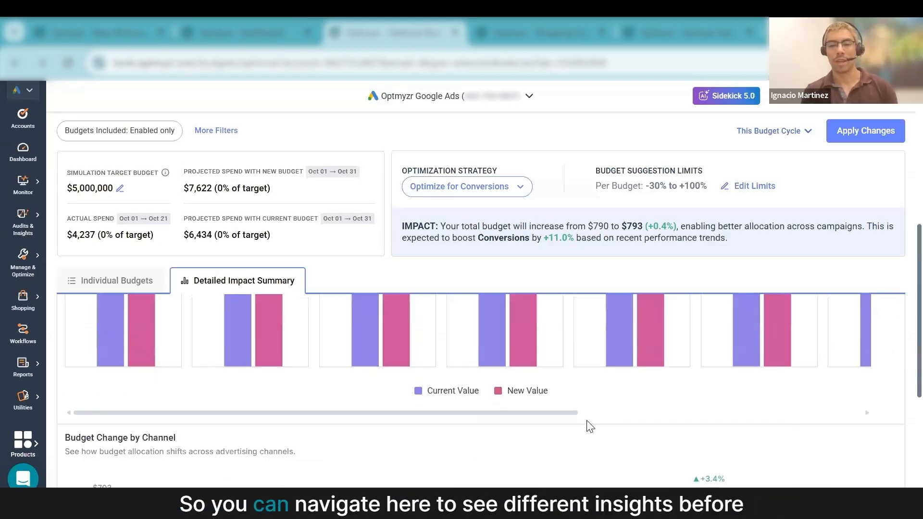
drag(592, 415, 901, 386)
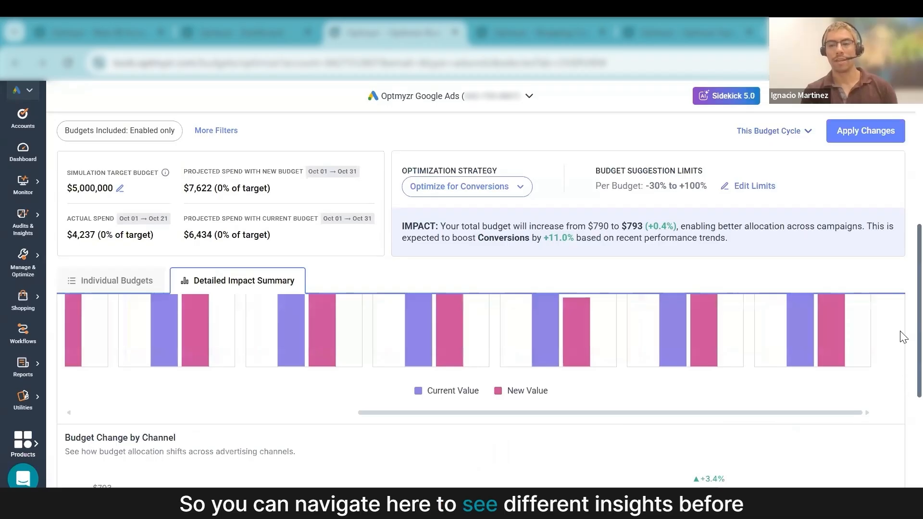
scroll(902, 337, up, 3)
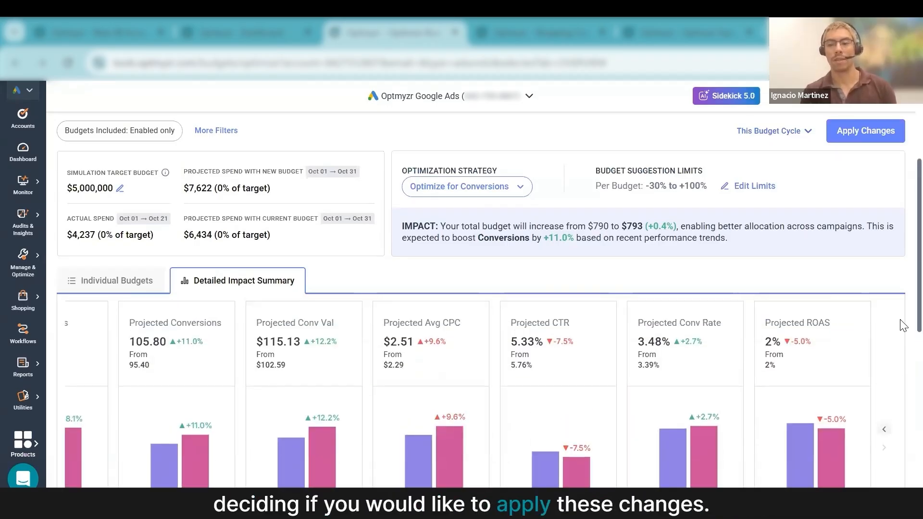
- Examine the Budget Change by Channel chart to compare current and new allocations for Performance Max and Search
scroll(902, 432, down, 5)
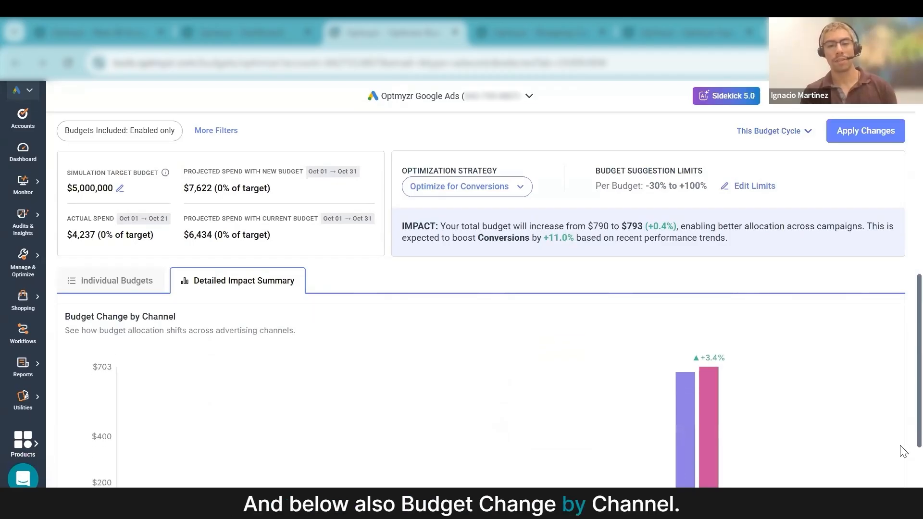
scroll(903, 474, down, 1)
scroll(903, 473, down, 1)
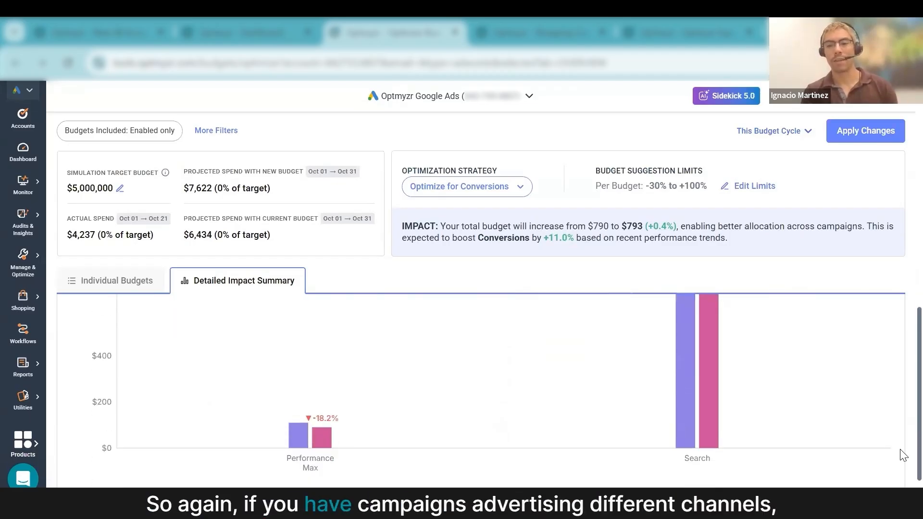
scroll(903, 455, up, 1)
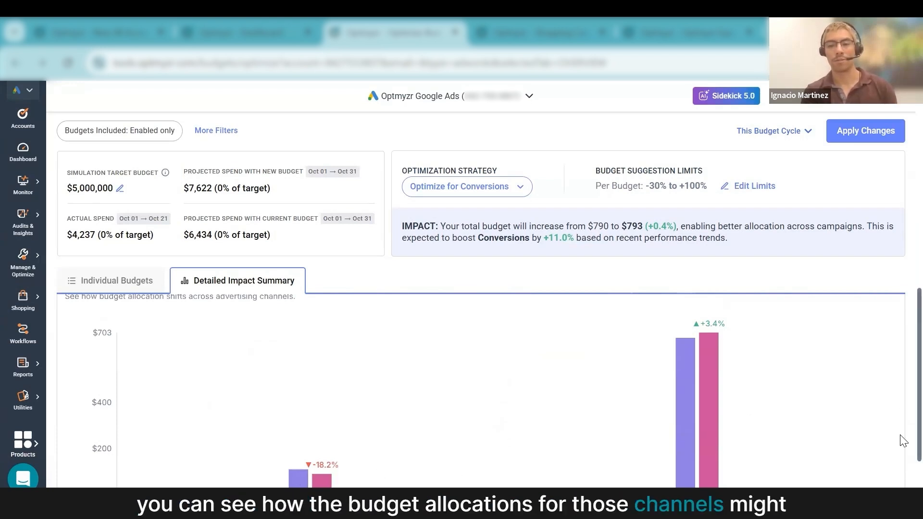
scroll(901, 399, down, 2)
scroll(902, 392, up, 3)
scroll(902, 387, up, 5)
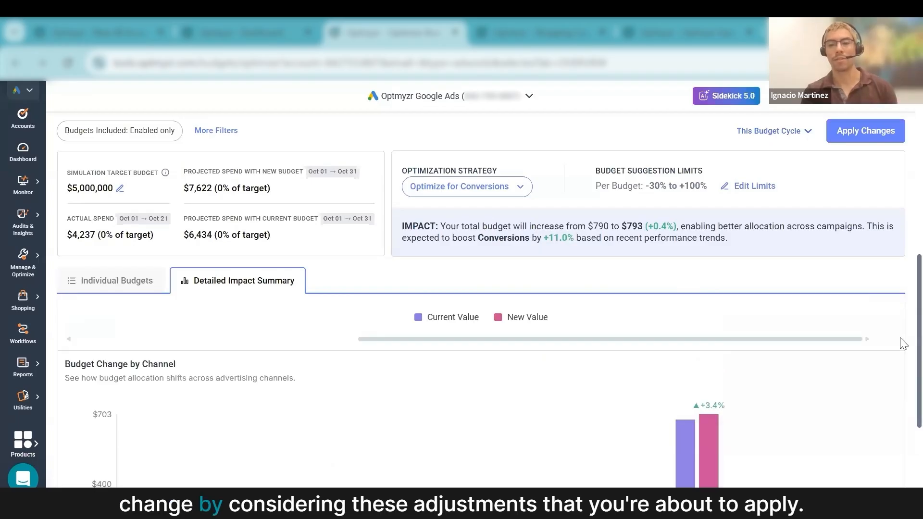
- In the individual budgets, set the first Search budget's new daily amount to $100 and lock it against further changes
click(127, 288)
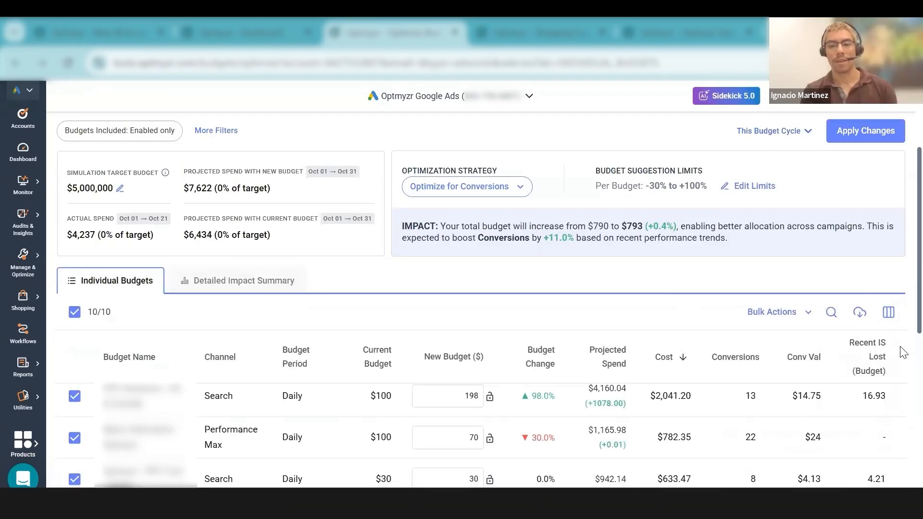
scroll(901, 344, up, 1)
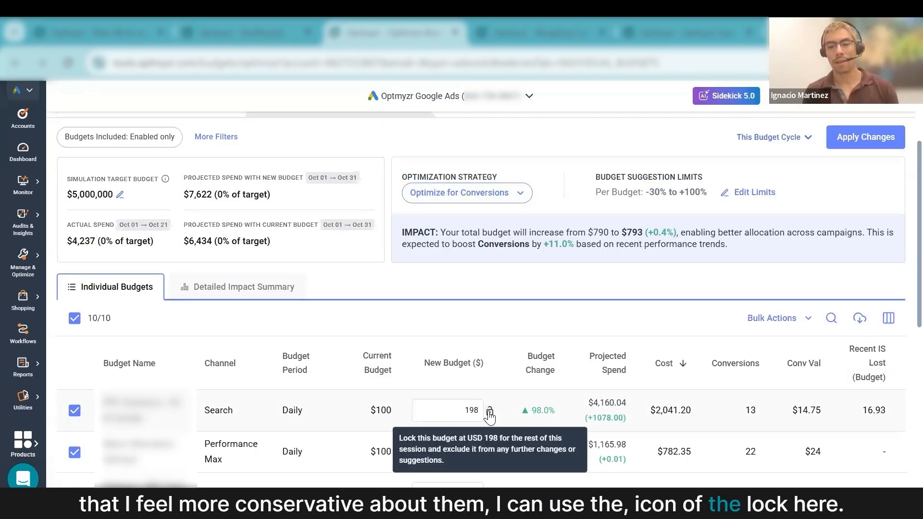
double_click(474, 410)
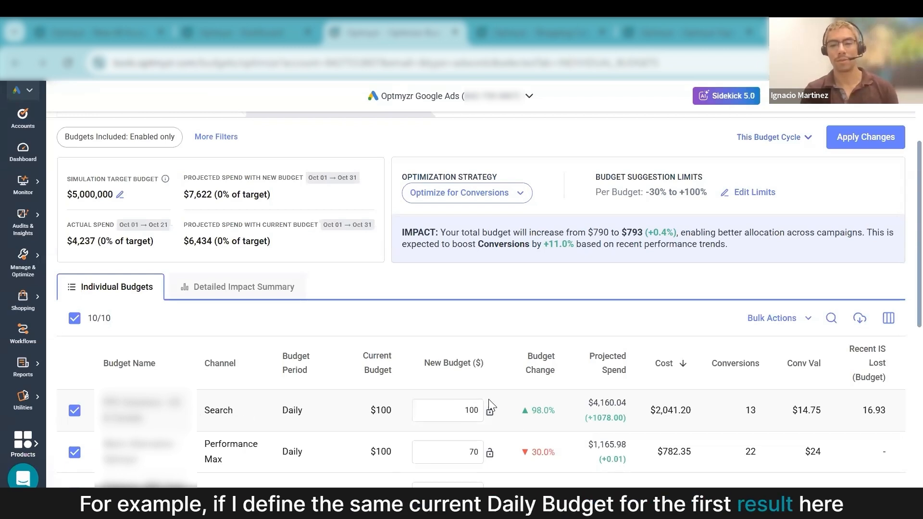
click(489, 411)
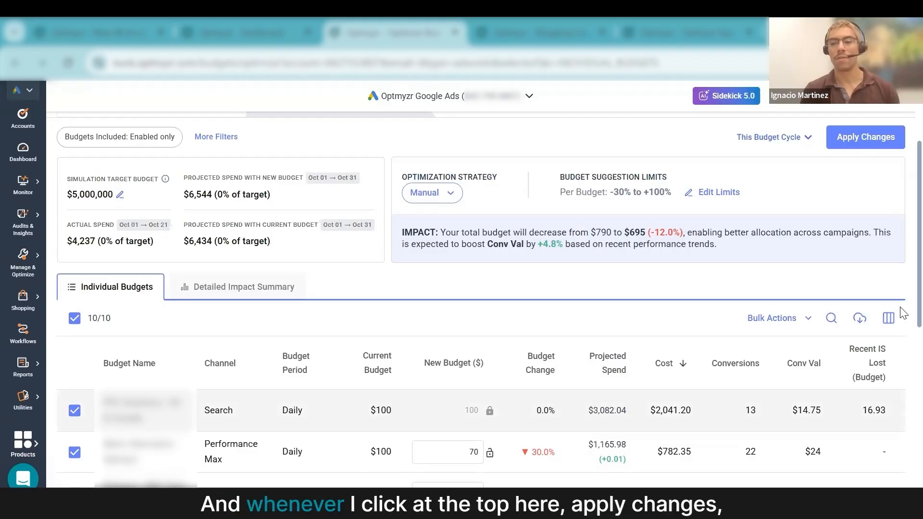
scroll(902, 299, up, 3)
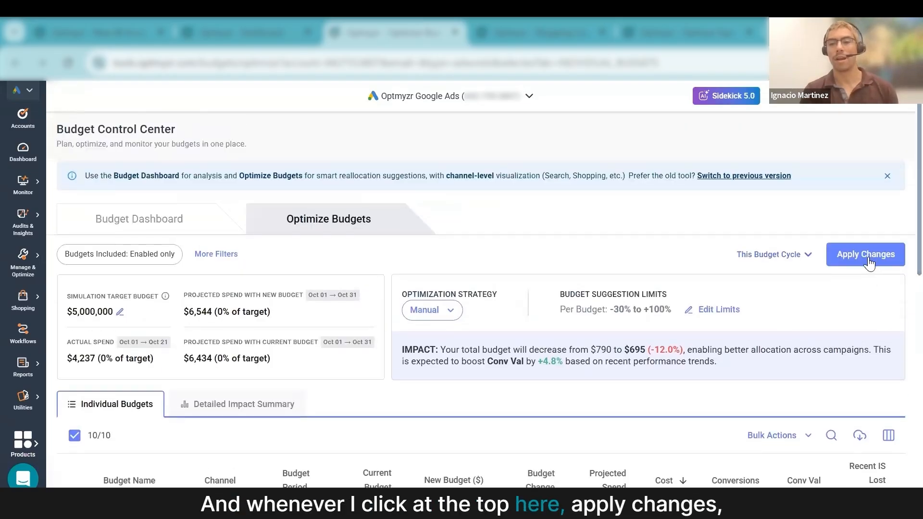
scroll(899, 261, down, 3)
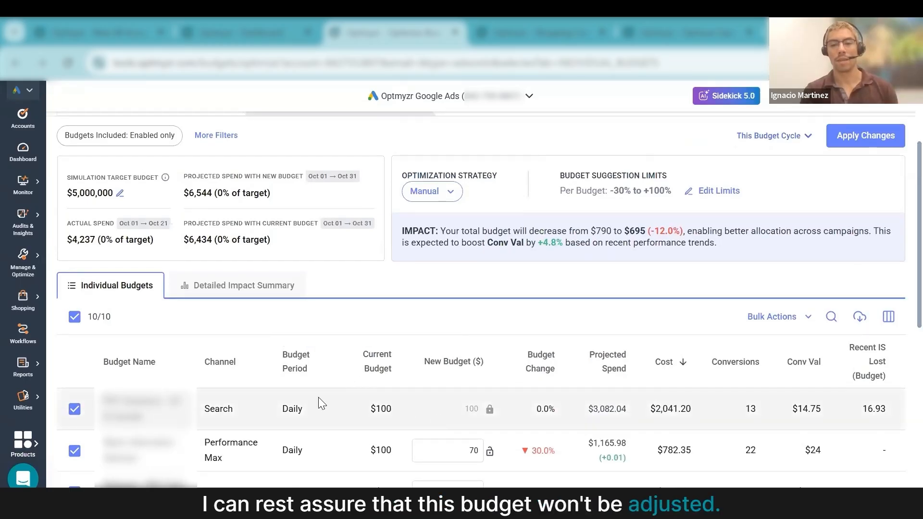
scroll(902, 301, up, 3)
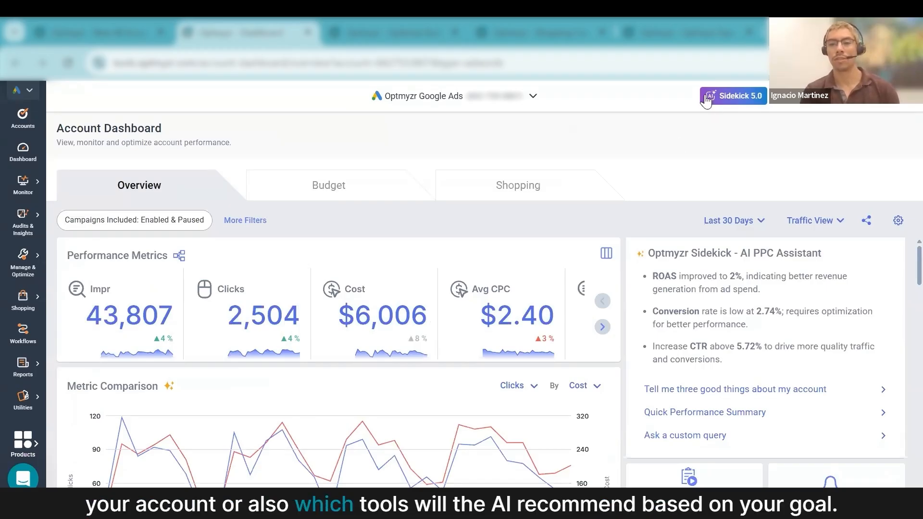
- Open the Sidekick assistant on the Account Dashboard and review its earlier conversation about monthly budget and alert targets
click(721, 97)
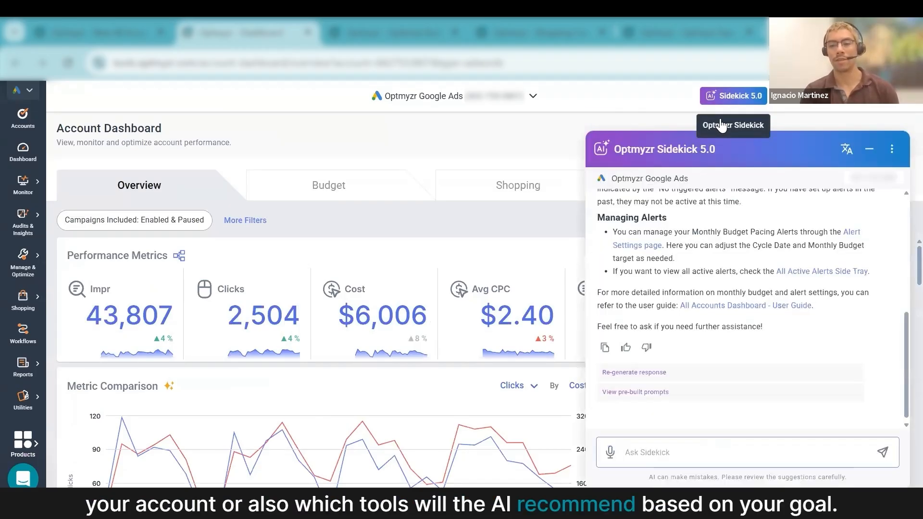
scroll(902, 423, up, 3)
scroll(902, 423, up, 3)
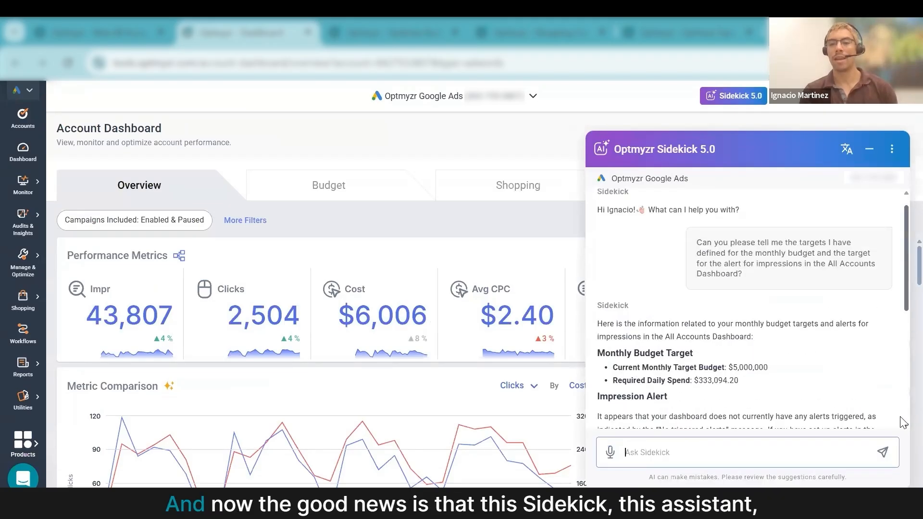
scroll(902, 423, up, 1)
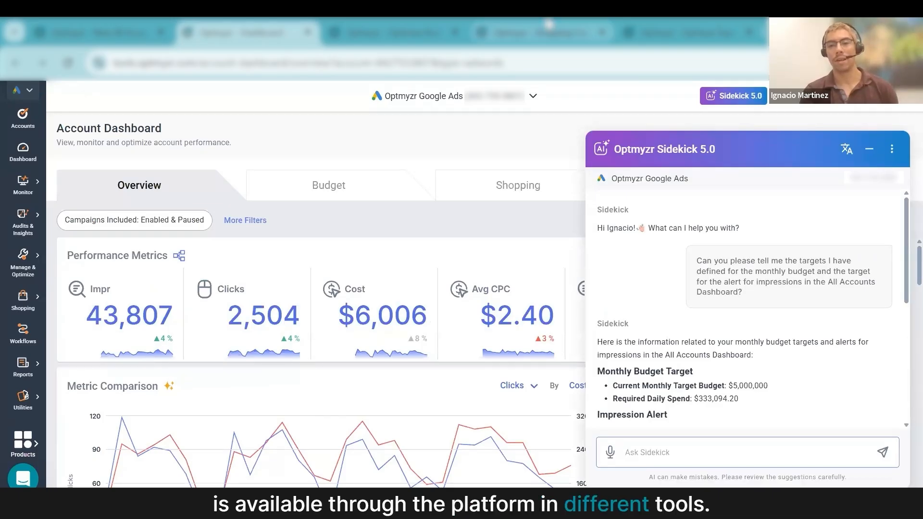
- Ask Sidekick in Shopping Campaign Management to explain the tool, go through its guided tour to the end, and close the assistant
click(550, 24)
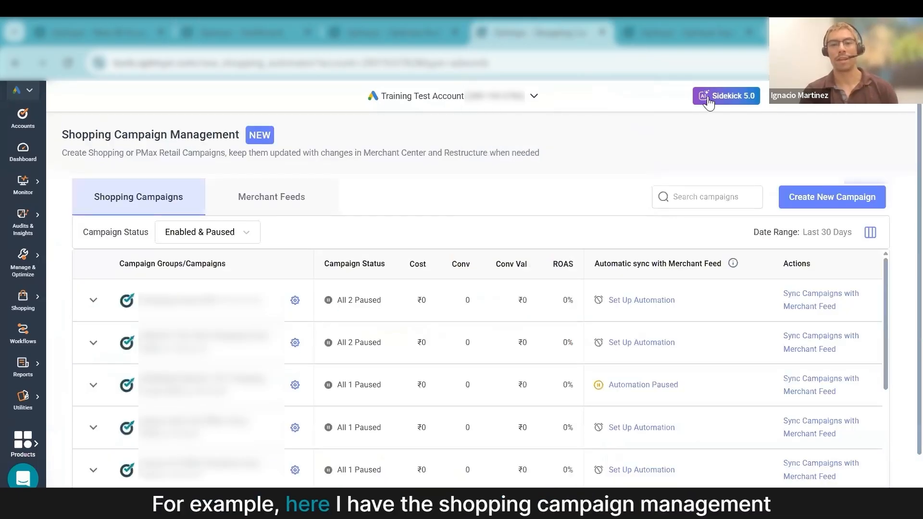
click(709, 98)
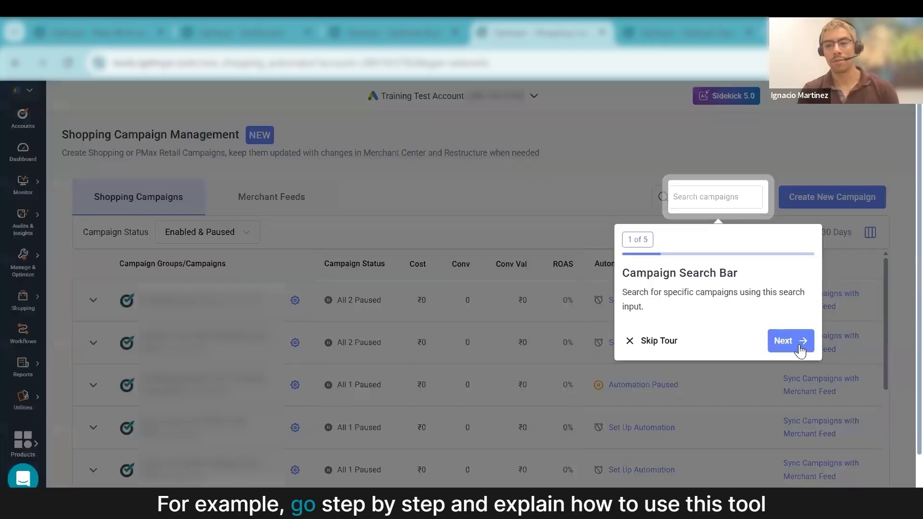
click(791, 342)
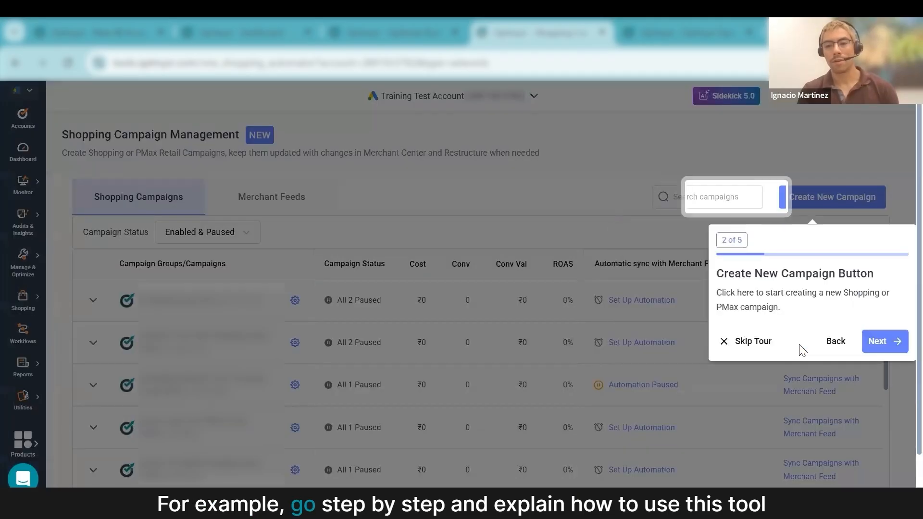
click(877, 344)
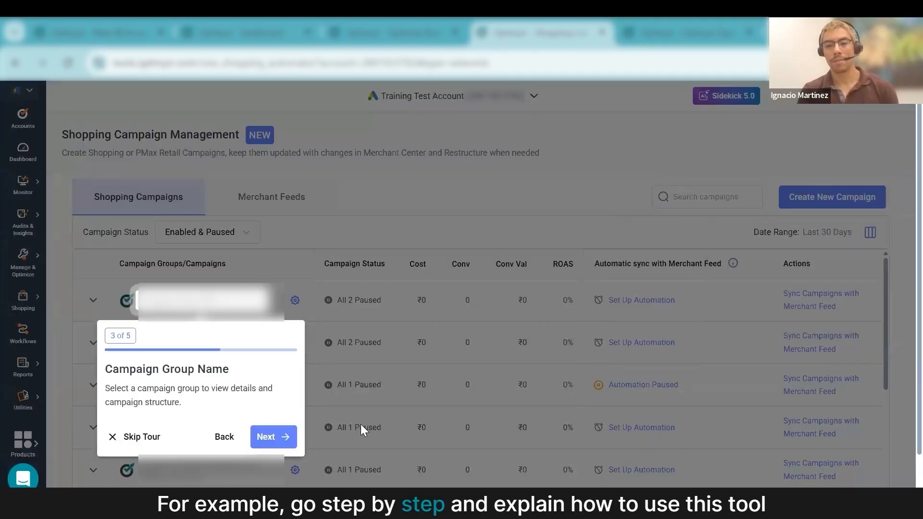
click(284, 438)
click(878, 464)
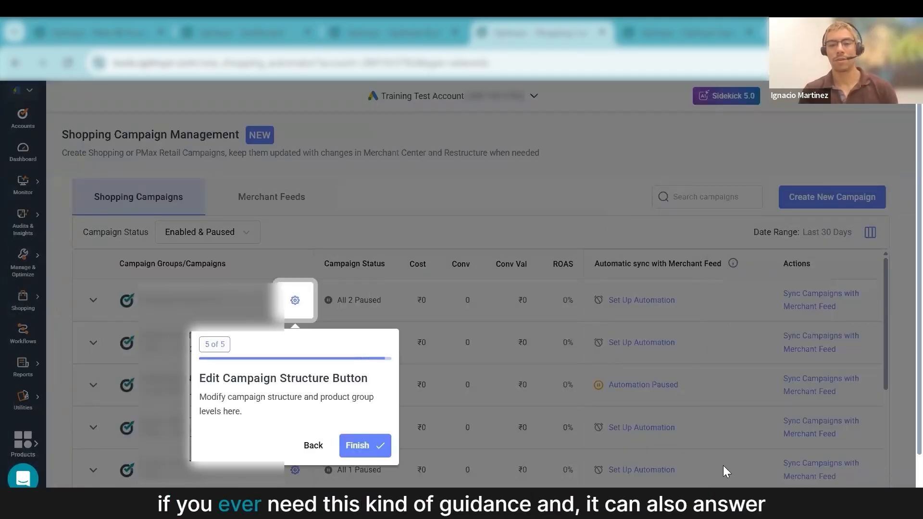
click(364, 445)
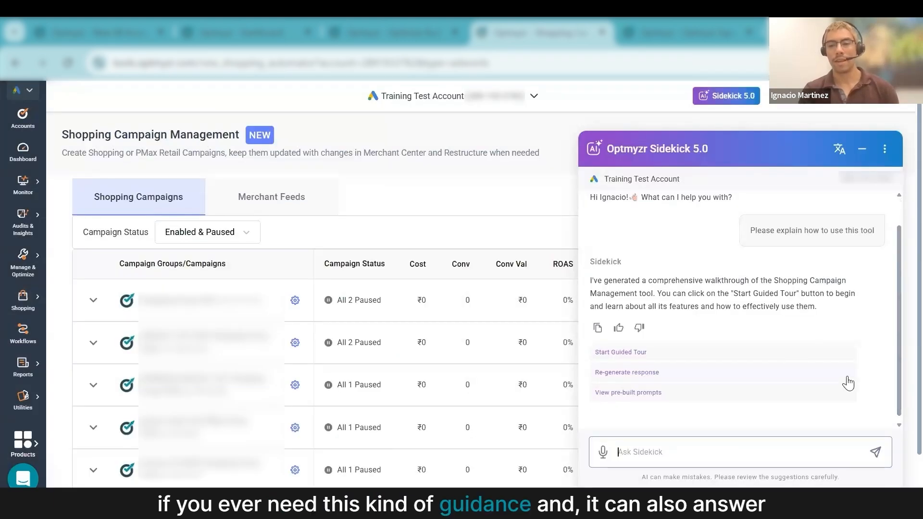
scroll(848, 383, up, 1)
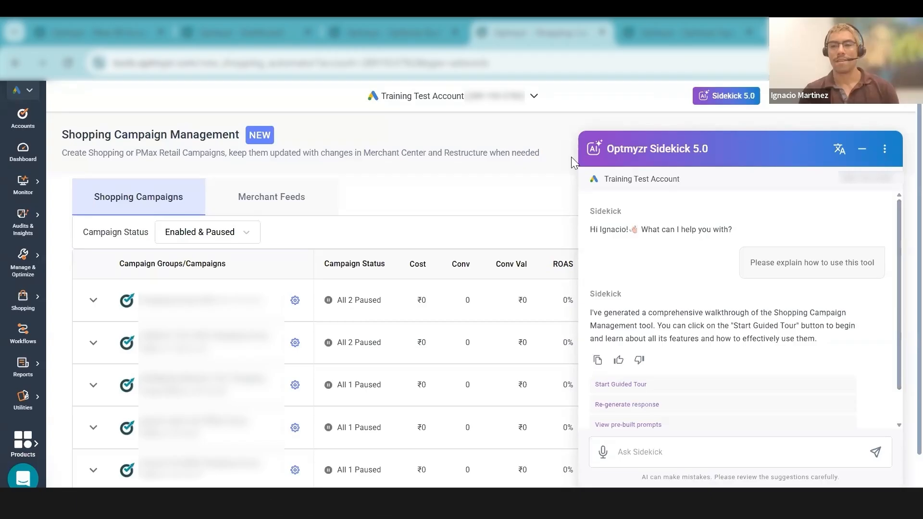
click(571, 156)
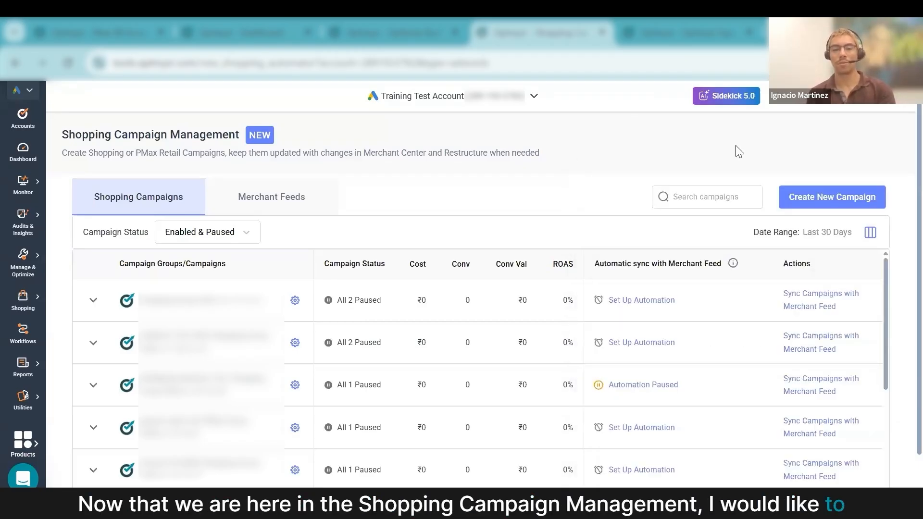
- Start creating a new shopping campaign and save the first listed merchant feed as its feed
click(794, 193)
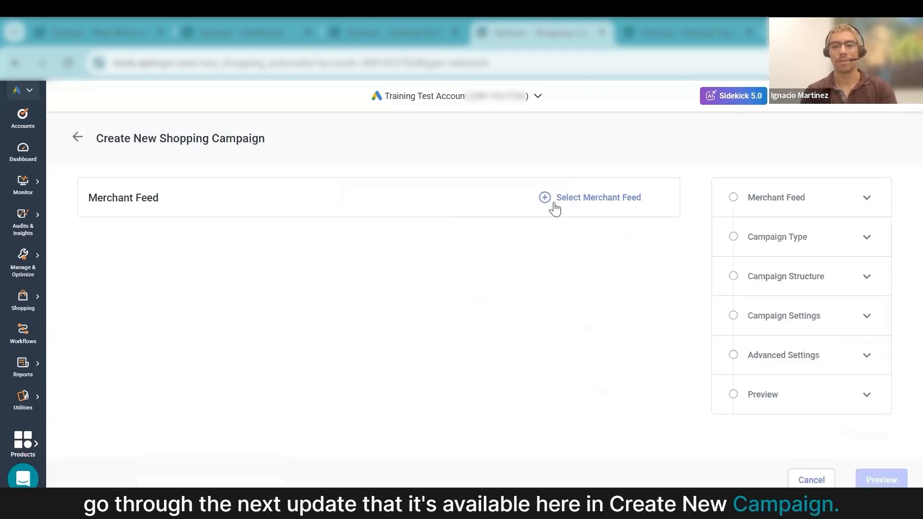
click(551, 201)
click(553, 163)
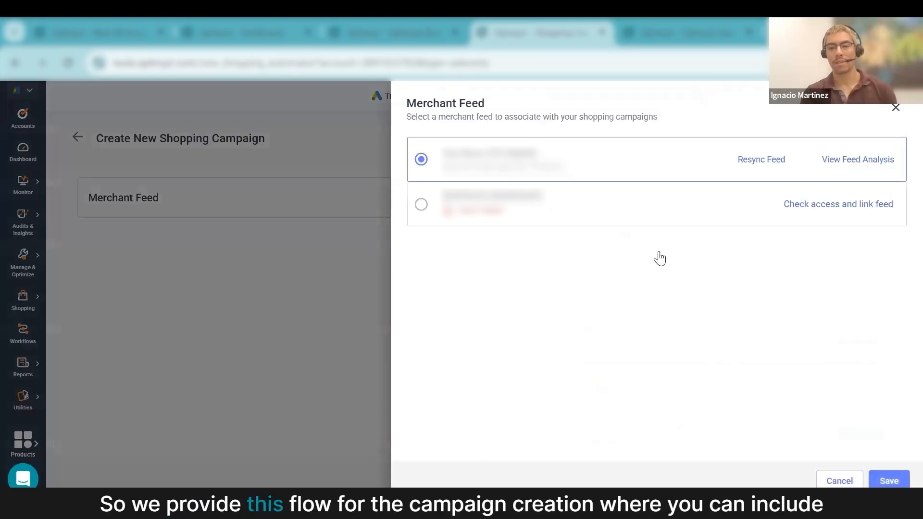
click(887, 481)
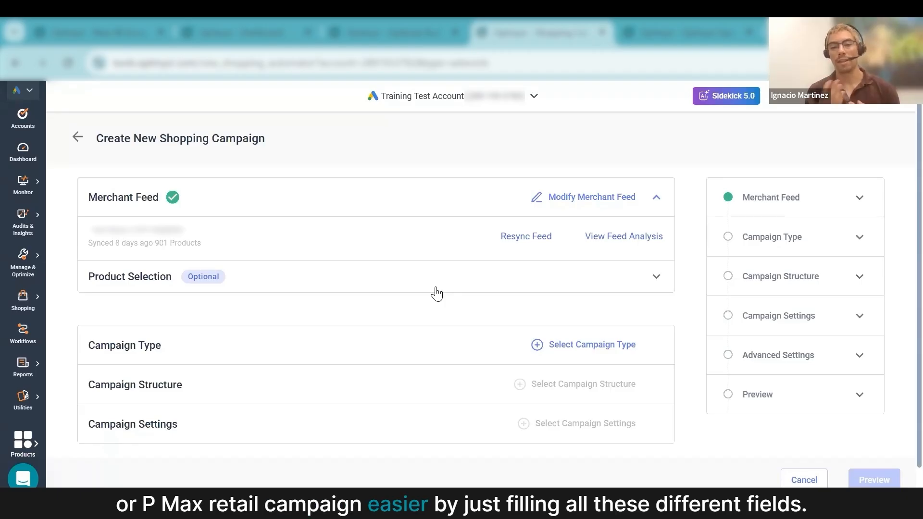
- Save the campaign type as Standard Shopping Campaigns with the feed label Use all available feeds
click(536, 346)
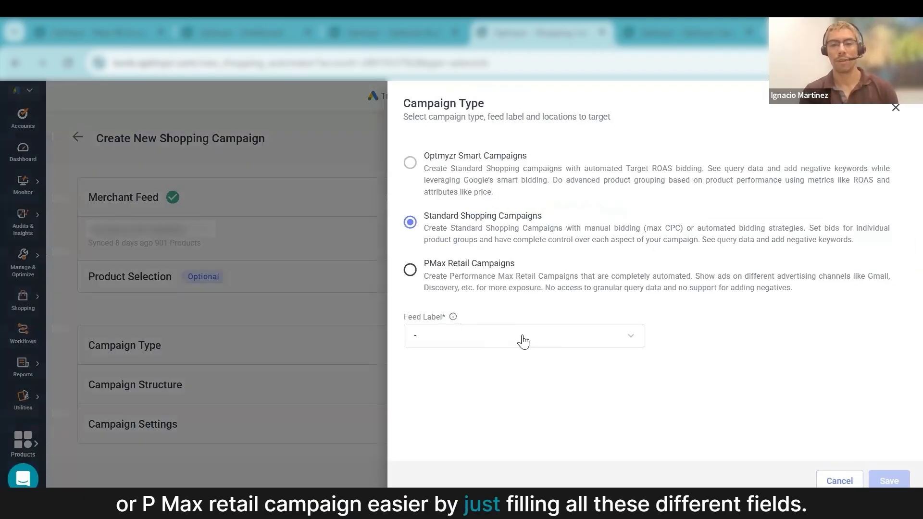
click(511, 335)
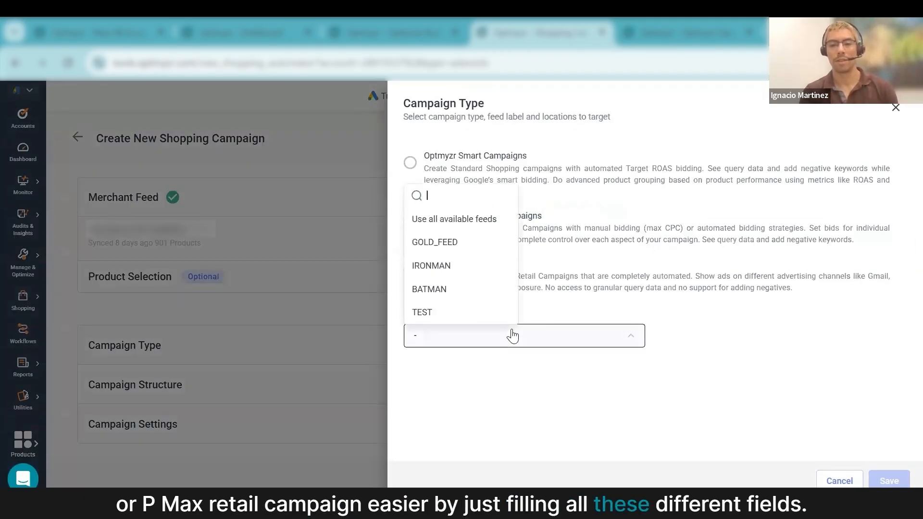
click(464, 231)
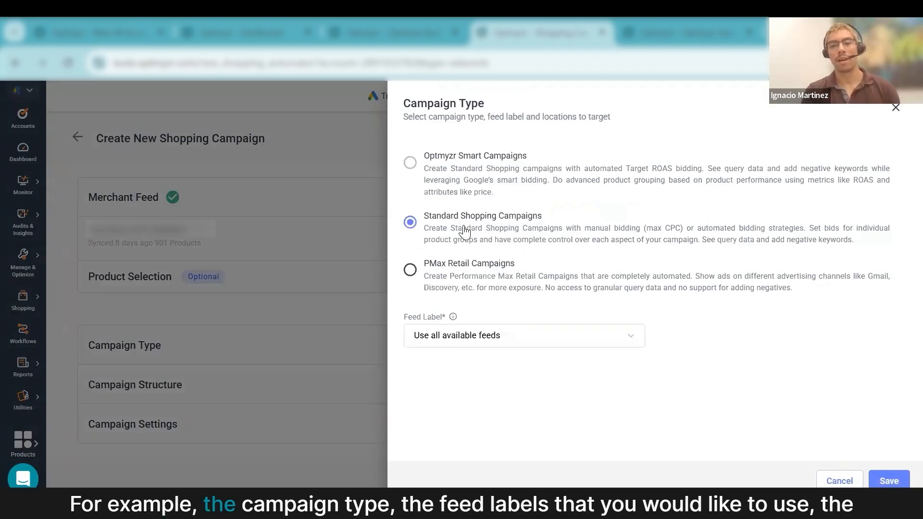
click(888, 481)
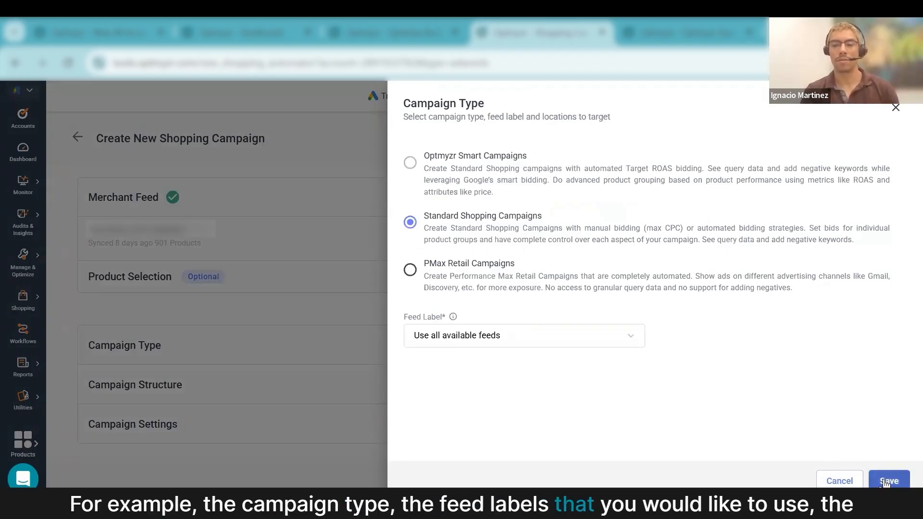
scroll(534, 427, down, 2)
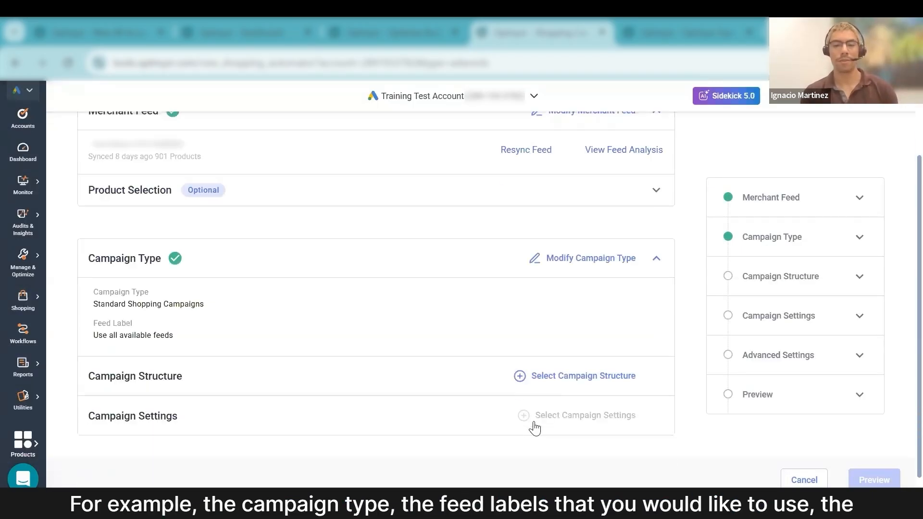
- Save an AI-suggested campaign structure adjusted to a single campaign with multiple ad groups split by Brand
click(540, 377)
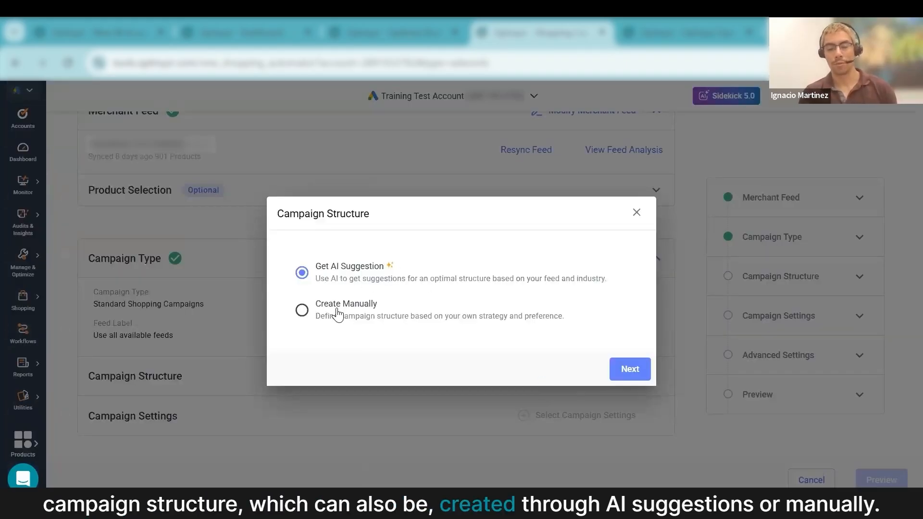
click(627, 369)
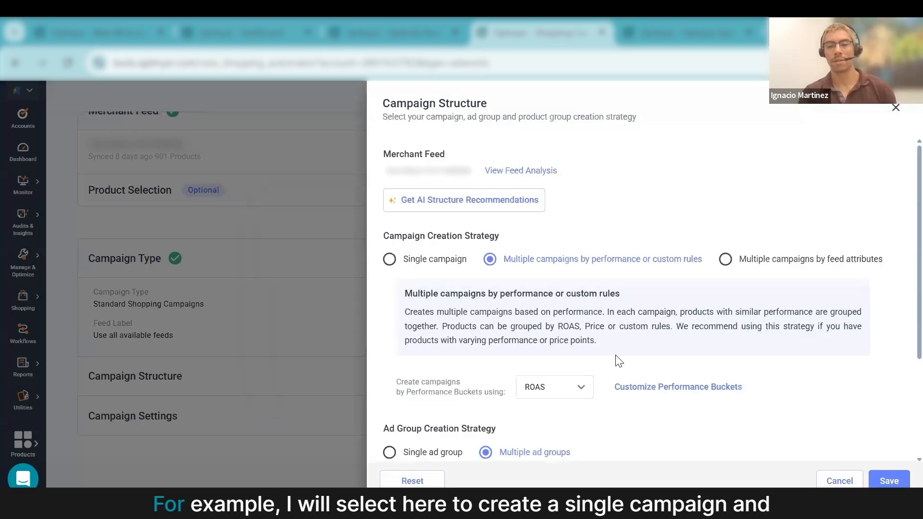
click(423, 261)
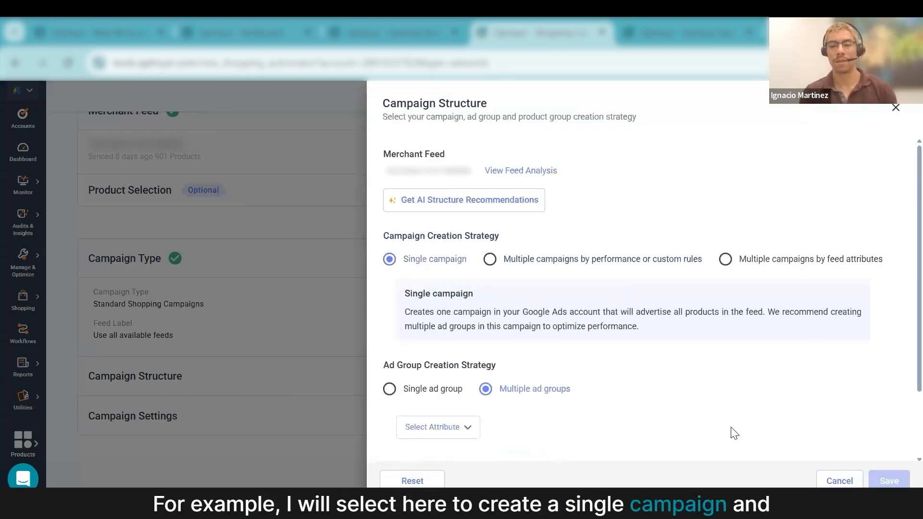
scroll(480, 358, down, 2)
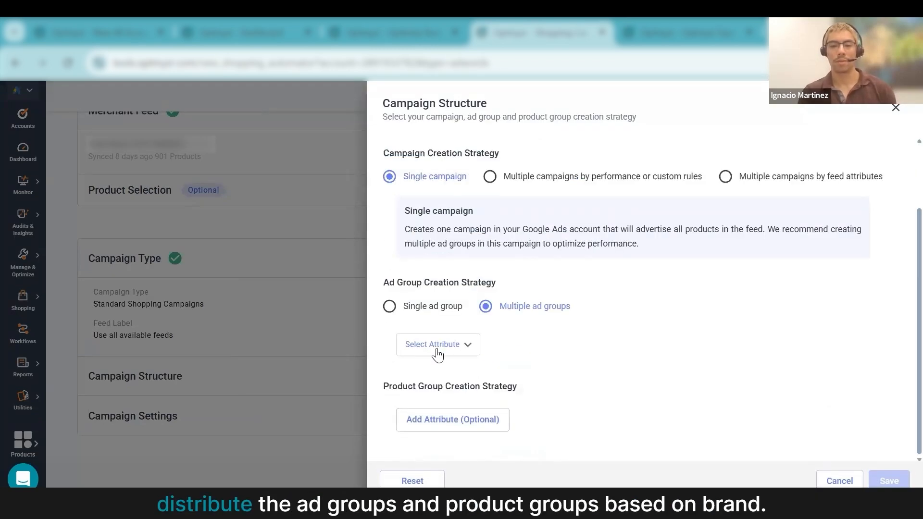
click(436, 350)
click(423, 318)
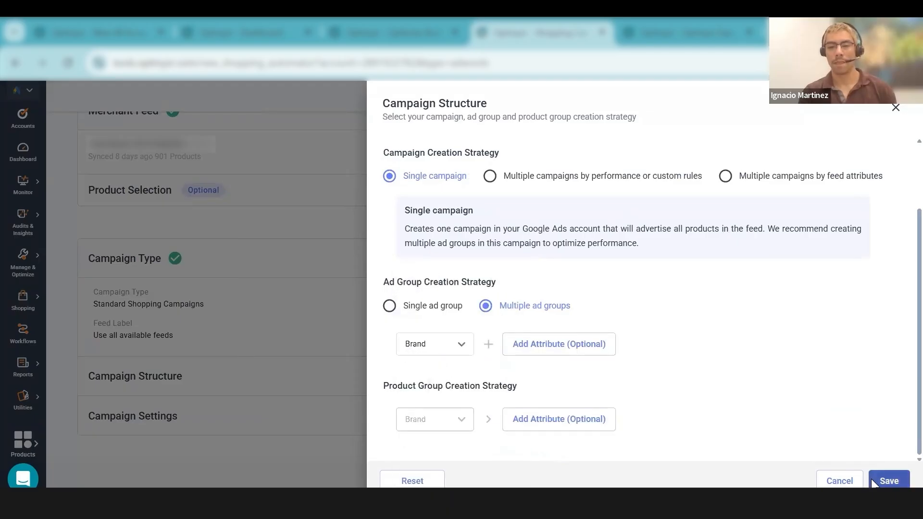
click(871, 479)
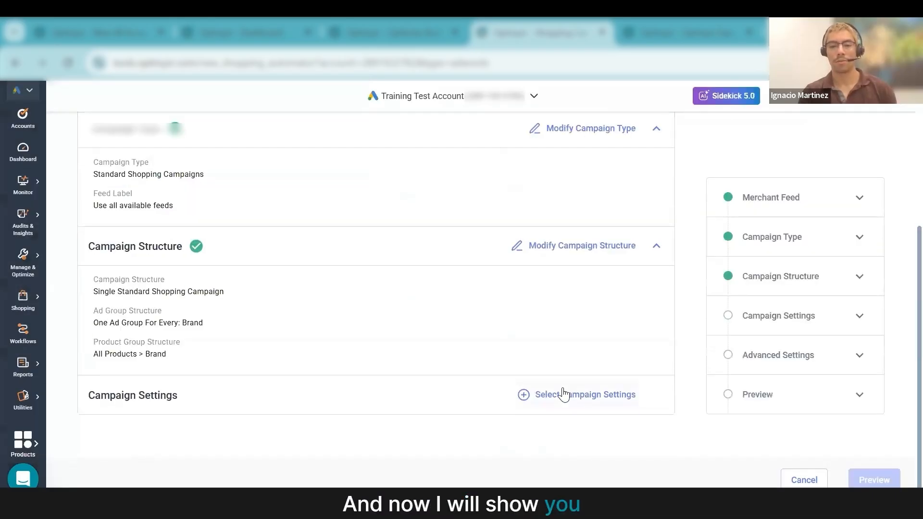
- Open the campaign settings and switch location targeting from all countries and territories to manually entered locations
click(563, 394)
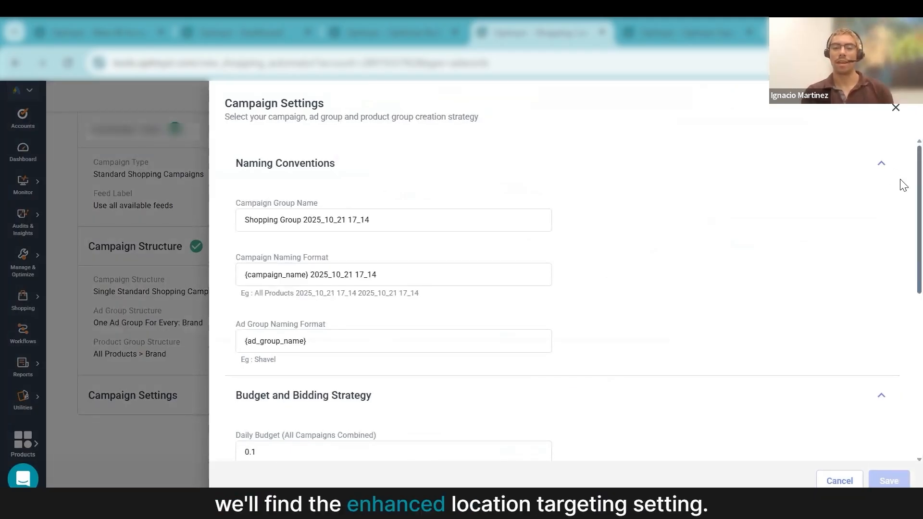
scroll(902, 187, down, 4)
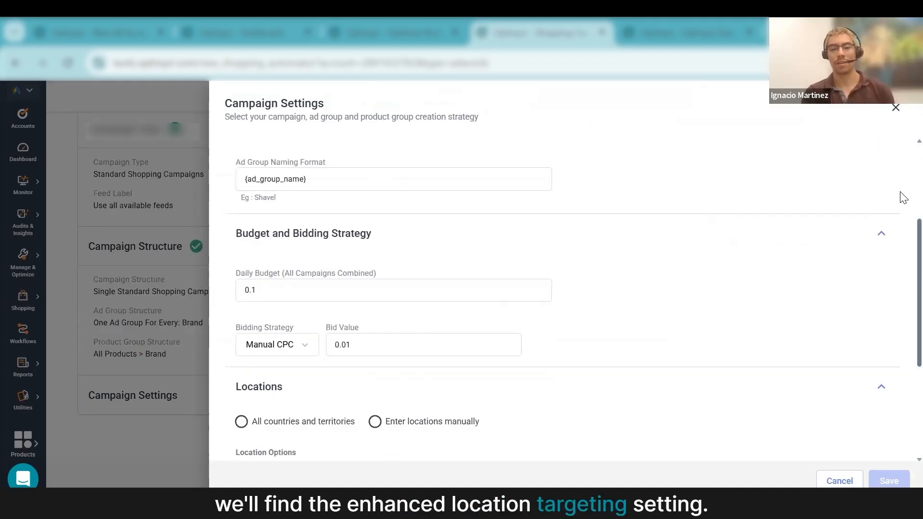
scroll(903, 199, down, 4)
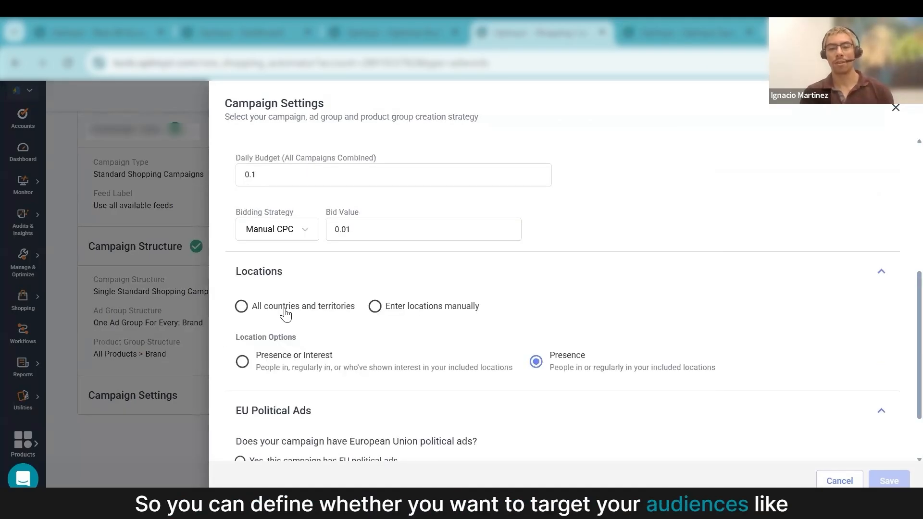
click(285, 310)
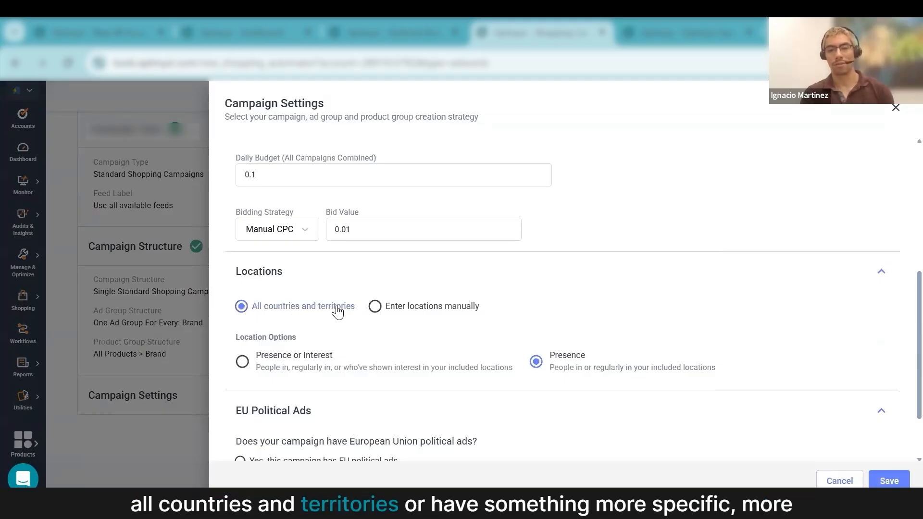
click(411, 313)
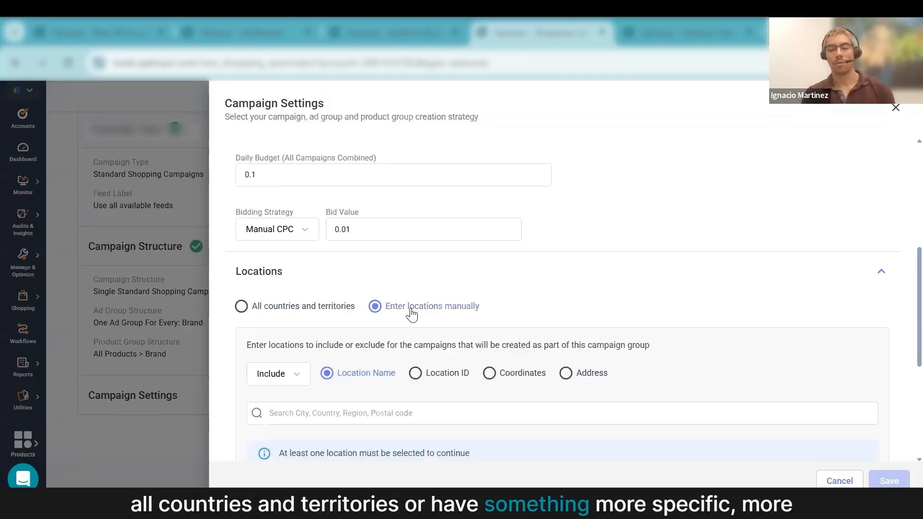
scroll(901, 390, down, 2)
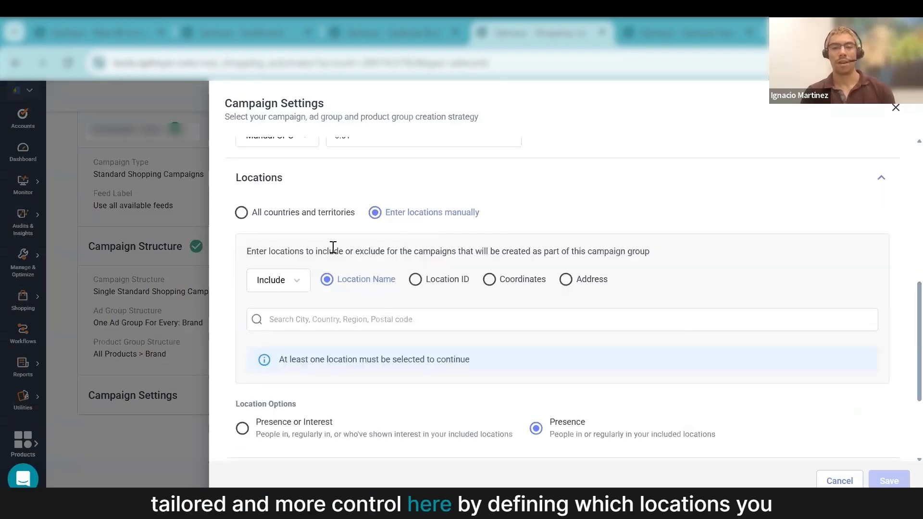
- Check the include and exclude choices, keep Include, and search location names for new york
click(288, 278)
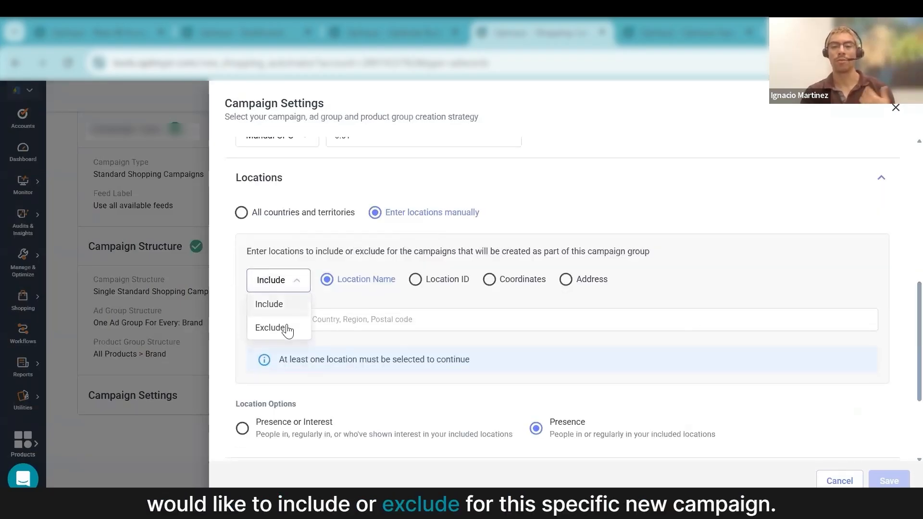
click(344, 330)
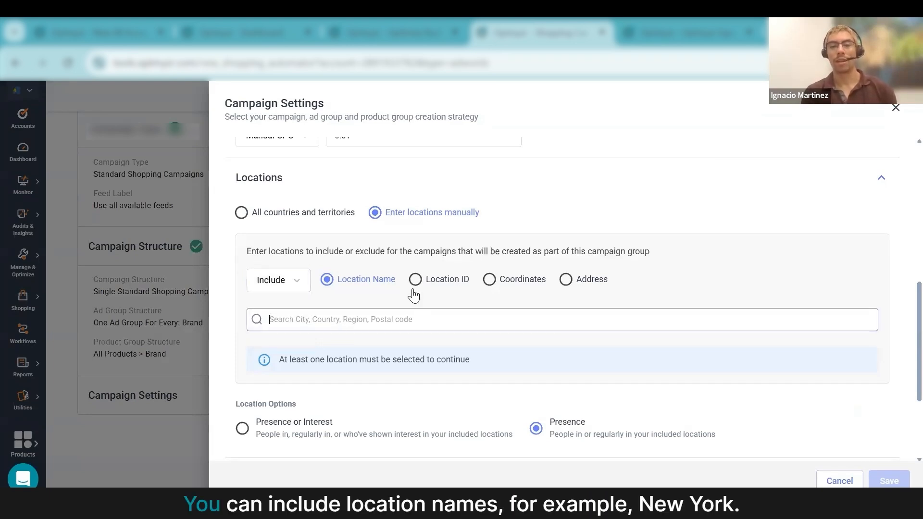
text(new yor)
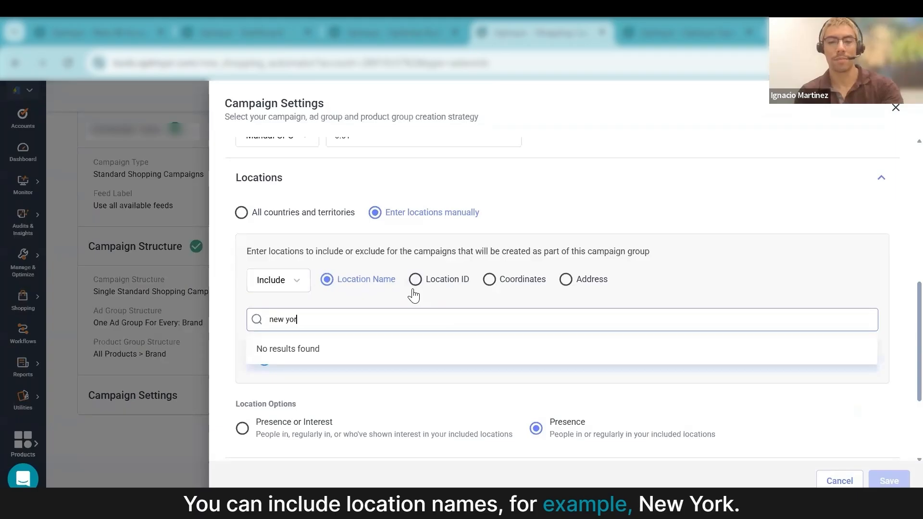
text(k)
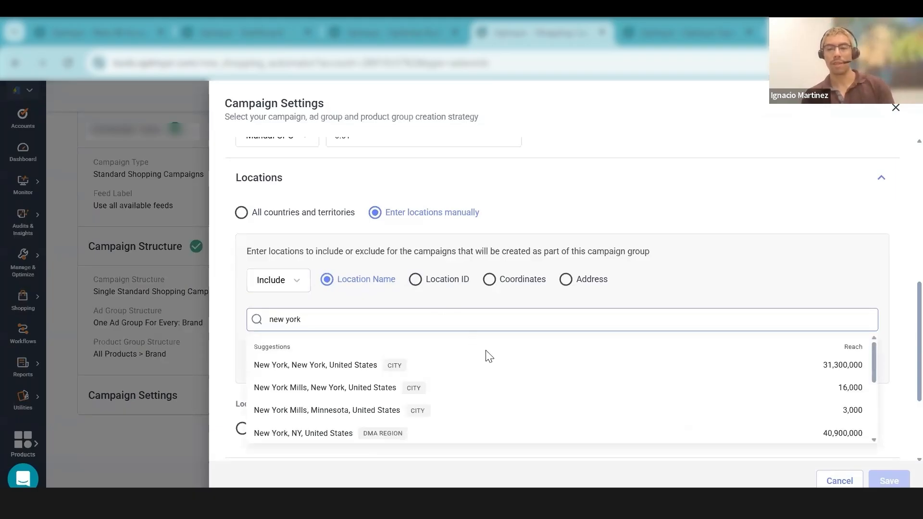
mouse_move(872, 374)
mouse_down()
mouse_move(870, 423)
mouse_move(872, 371)
mouse_up()
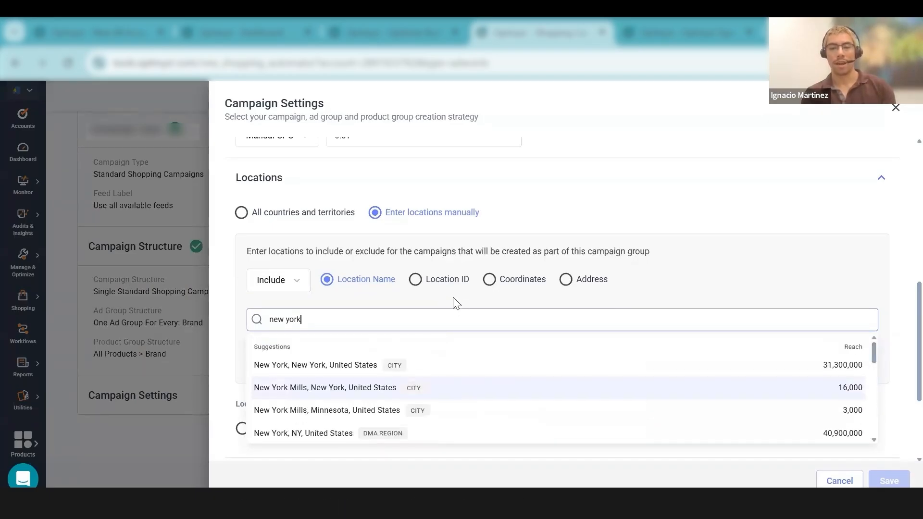
- Examine the Location ID, Coordinates and Address methods for entering targeted locations
click(434, 280)
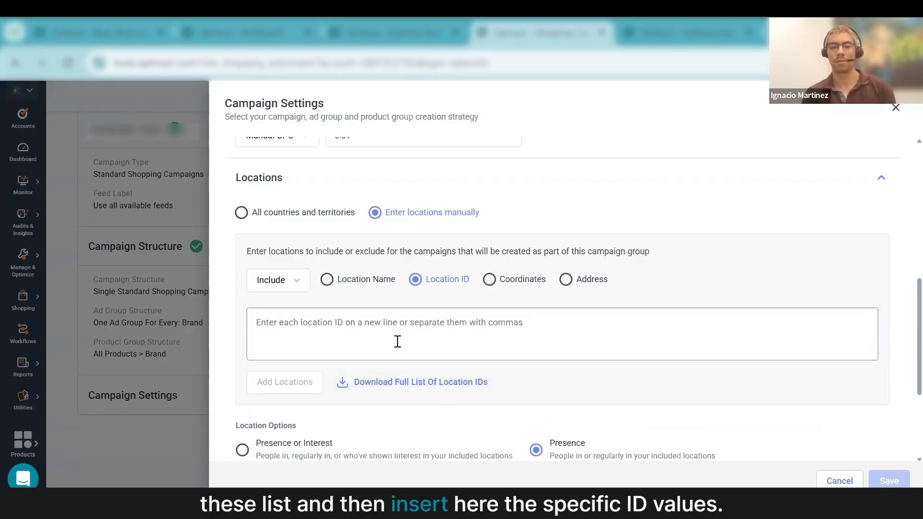
click(386, 329)
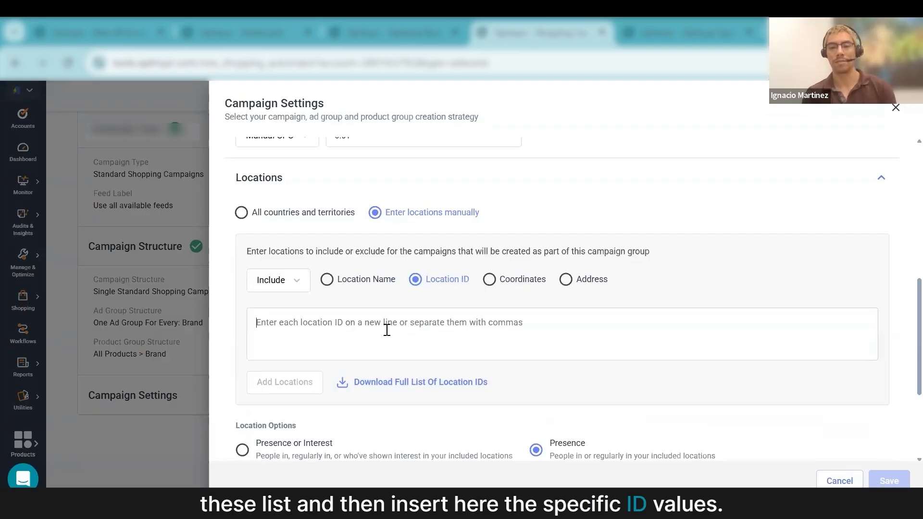
click(522, 286)
click(567, 280)
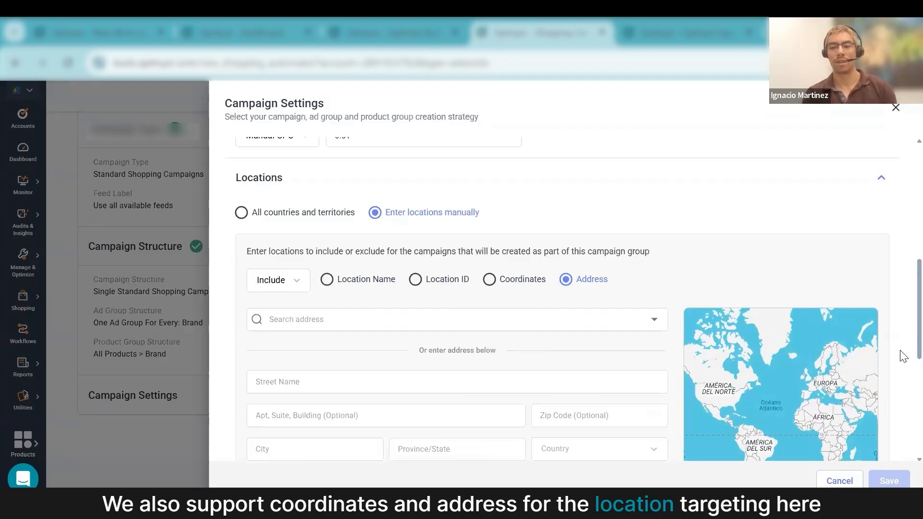
- Set the location option of the new campaign to Presence or Interest
scroll(903, 361, down, 3)
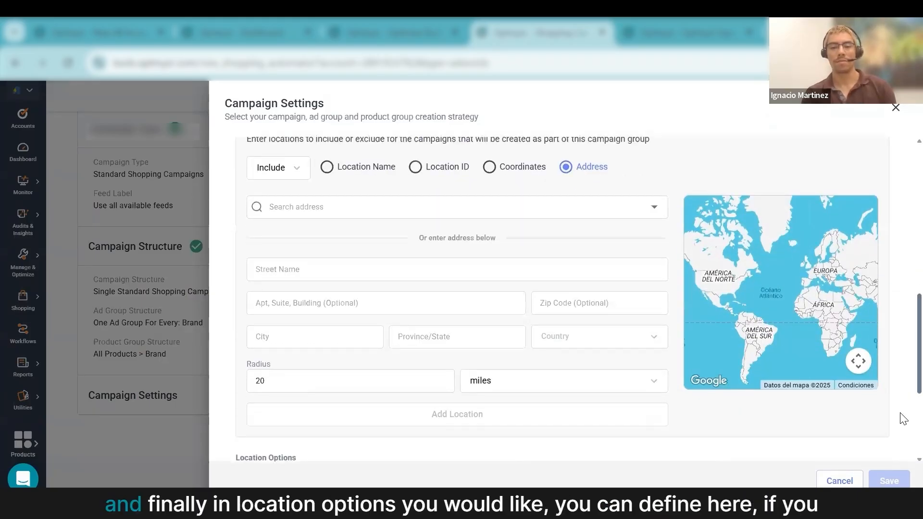
scroll(903, 418, down, 4)
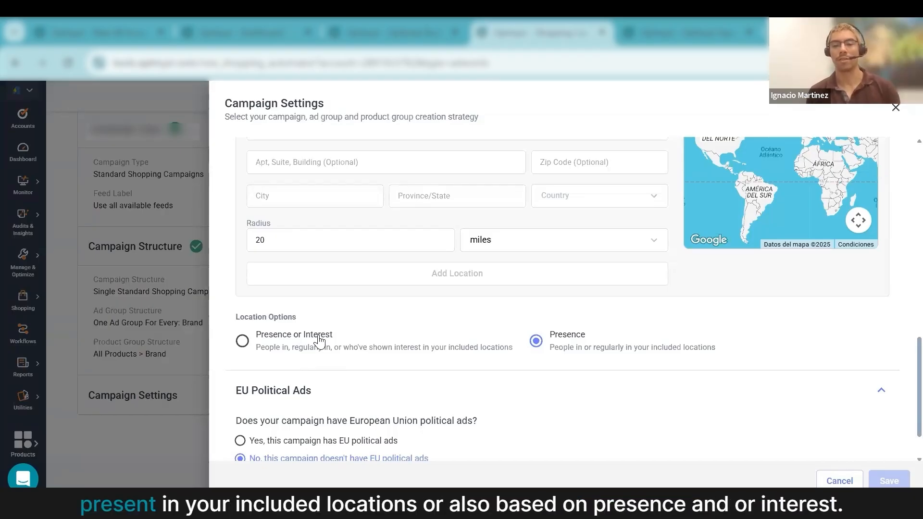
click(319, 341)
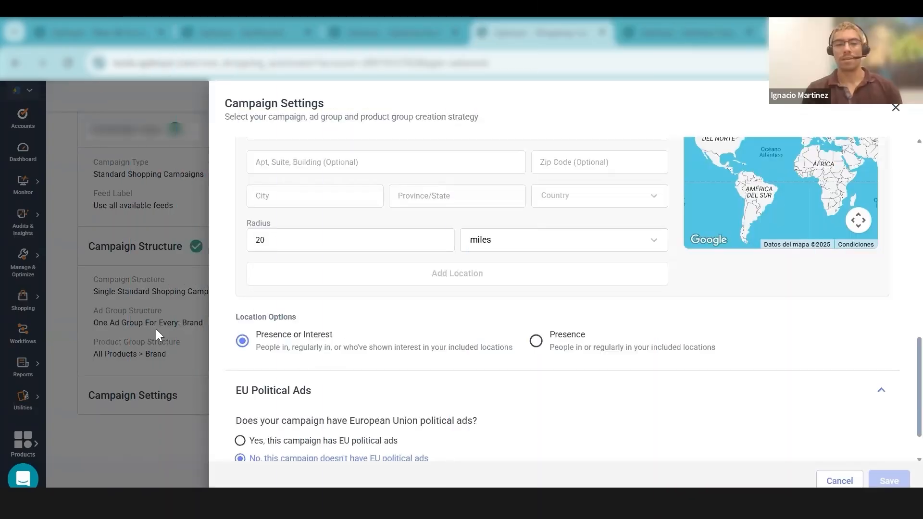
- Leave the campaign settings without saving and switch to the already open Optmyzr Express page
click(15, 276)
mouse_move(18, 270)
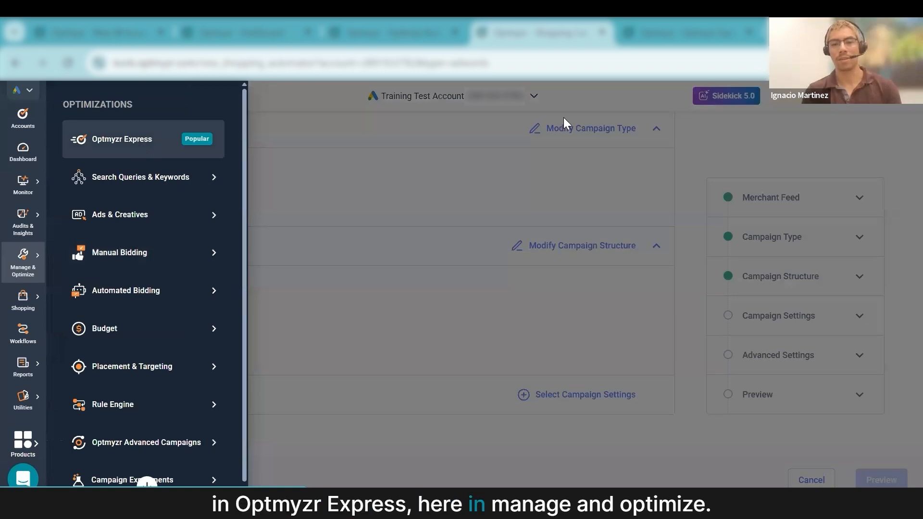
click(670, 26)
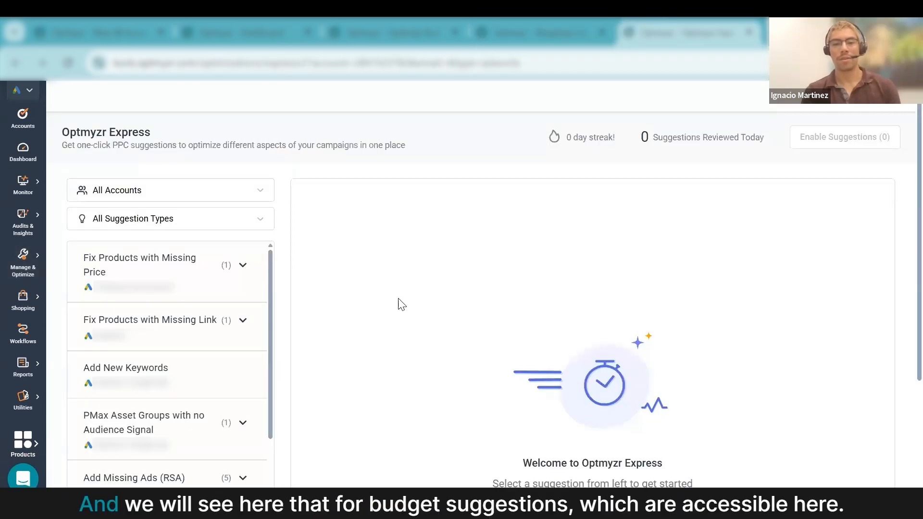
- Filter the suggestions to Fix Impression Share Lost Due To Budget - Campaign Budget and check when they were last refreshed
scroll(308, 285, down, 1)
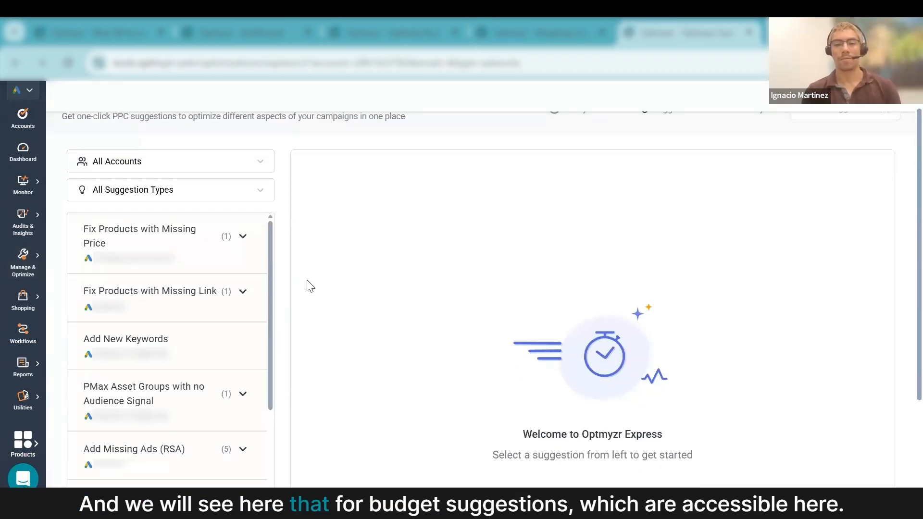
click(166, 197)
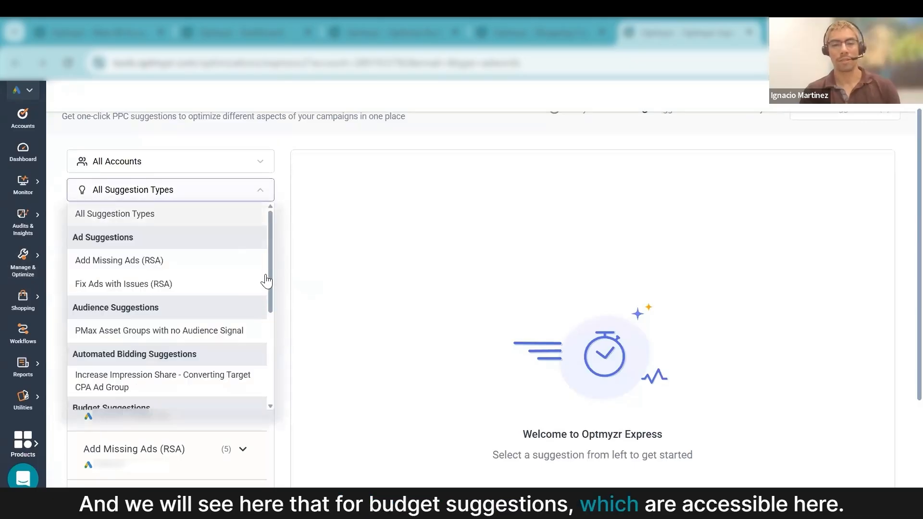
drag(266, 299, 268, 336)
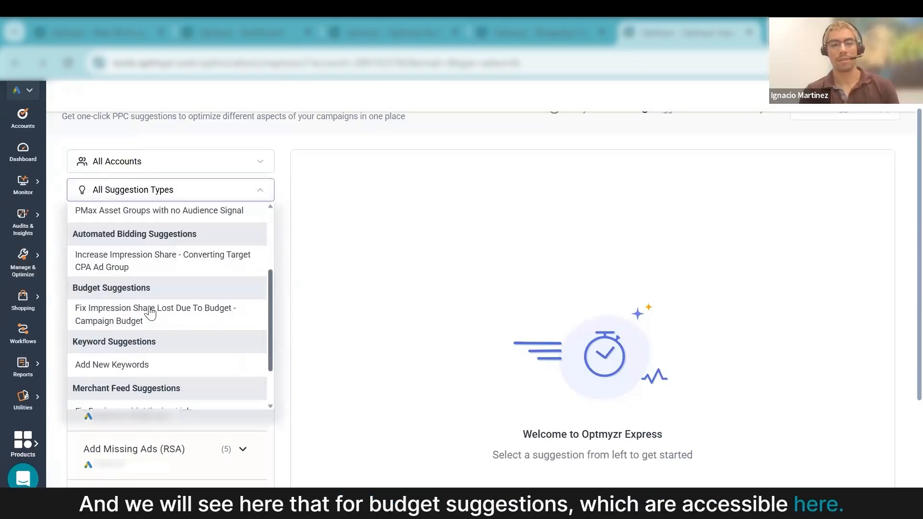
click(148, 313)
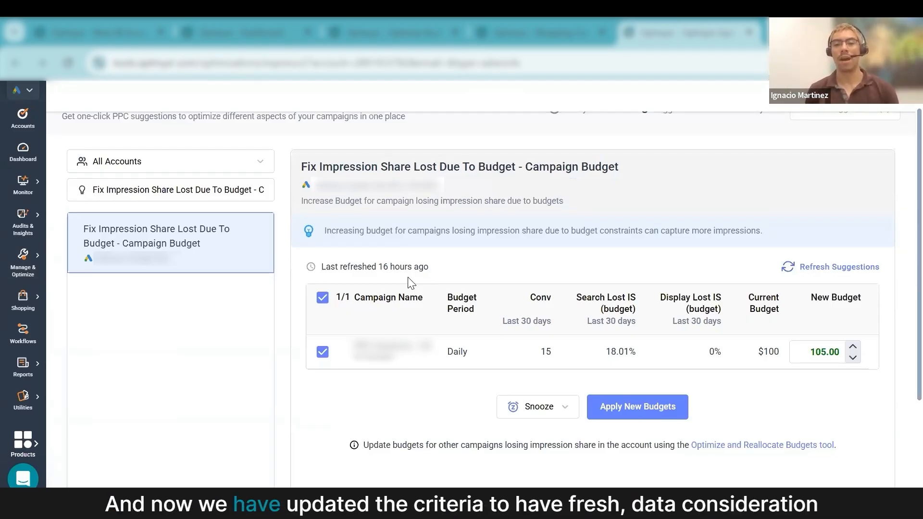
drag(429, 268, 322, 272)
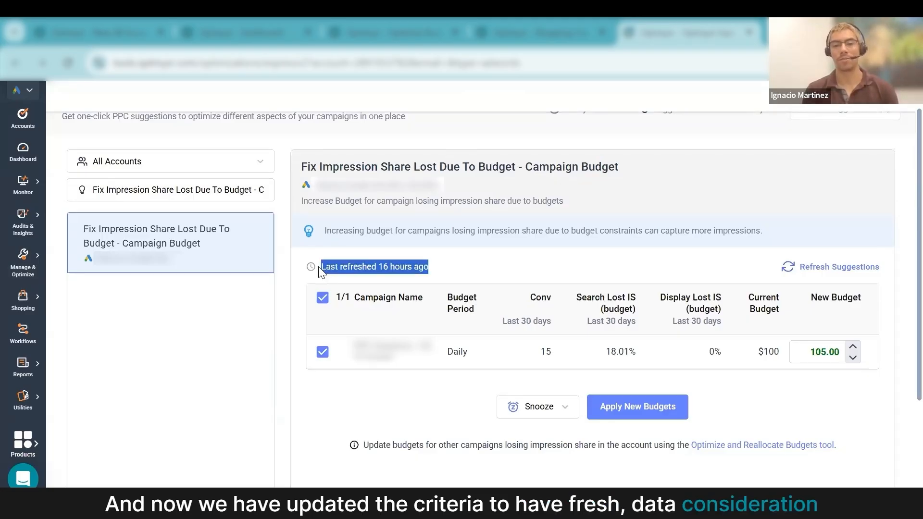
click(316, 256)
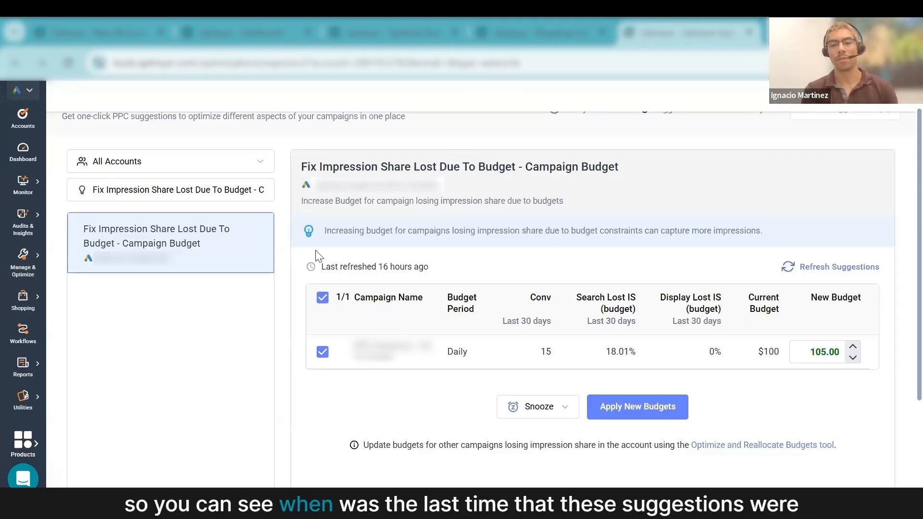